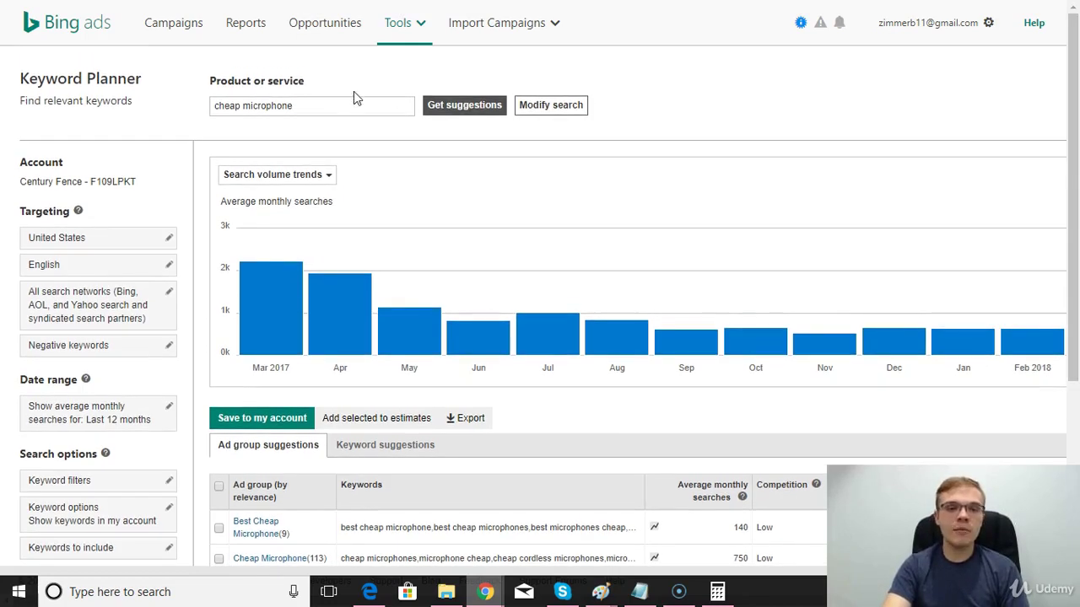
pyautogui.moveTo(355, 101); pyautogui.dragTo(318, 112)
pyautogui.tripleClick(211, 105)
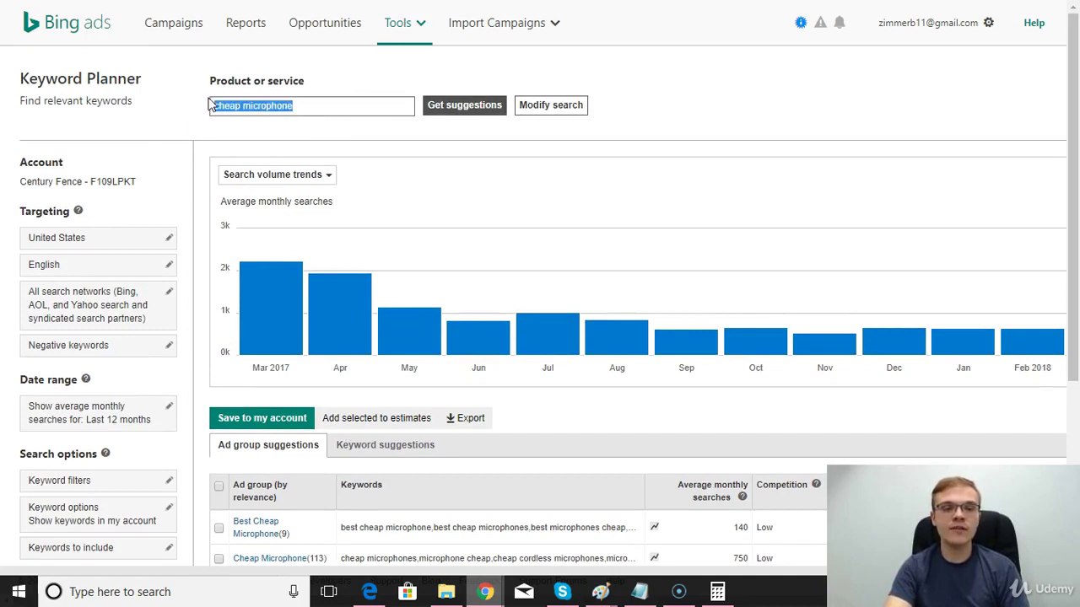
pyautogui.click(269, 103)
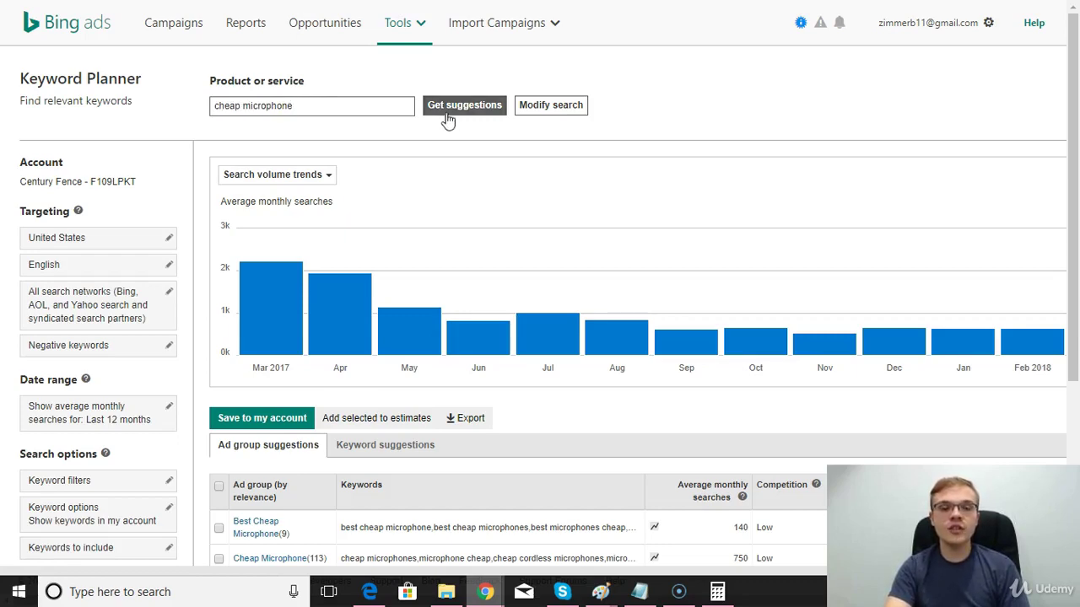
pyautogui.moveTo(1073, 257); pyautogui.dragTo(1073, 445)
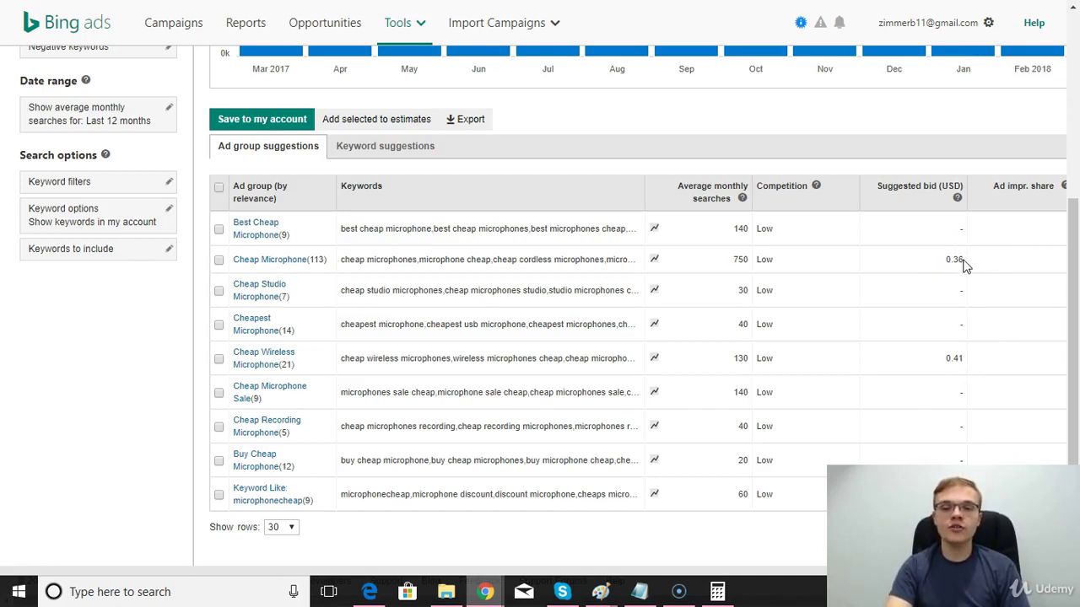
pyautogui.moveTo(965, 266); pyautogui.dragTo(948, 262)
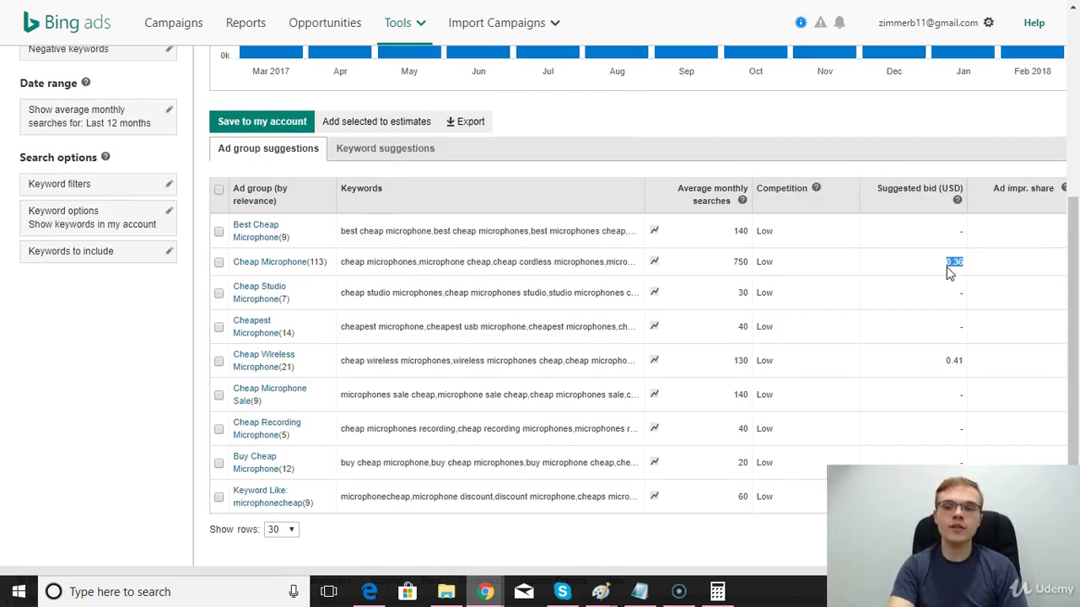
pyautogui.click(948, 272)
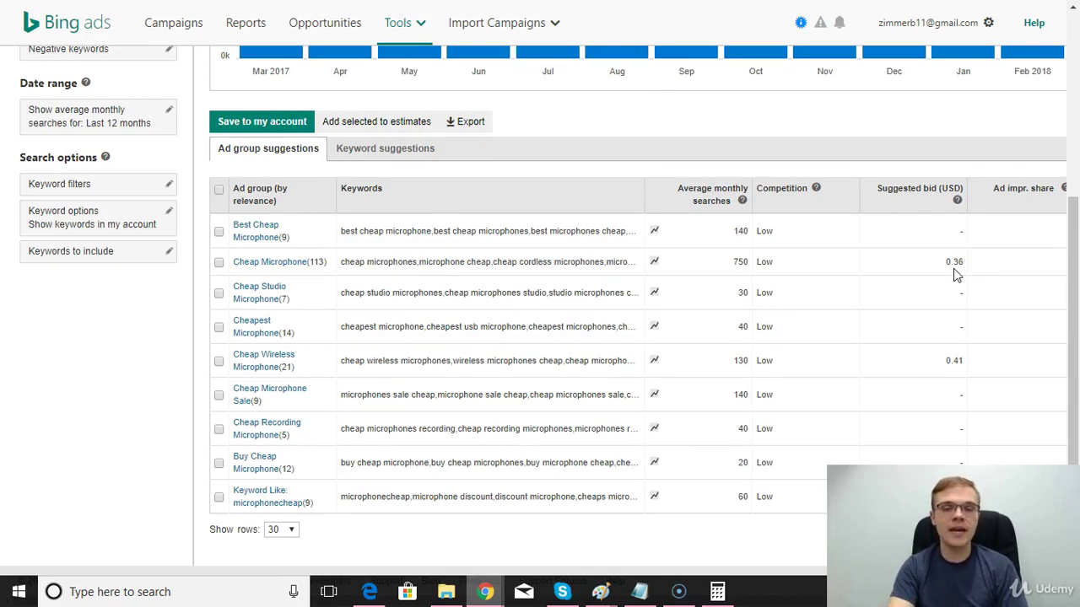
pyautogui.moveTo(1078, 300); pyautogui.dragTo(1078, 138)
pyautogui.moveTo(266, 242)
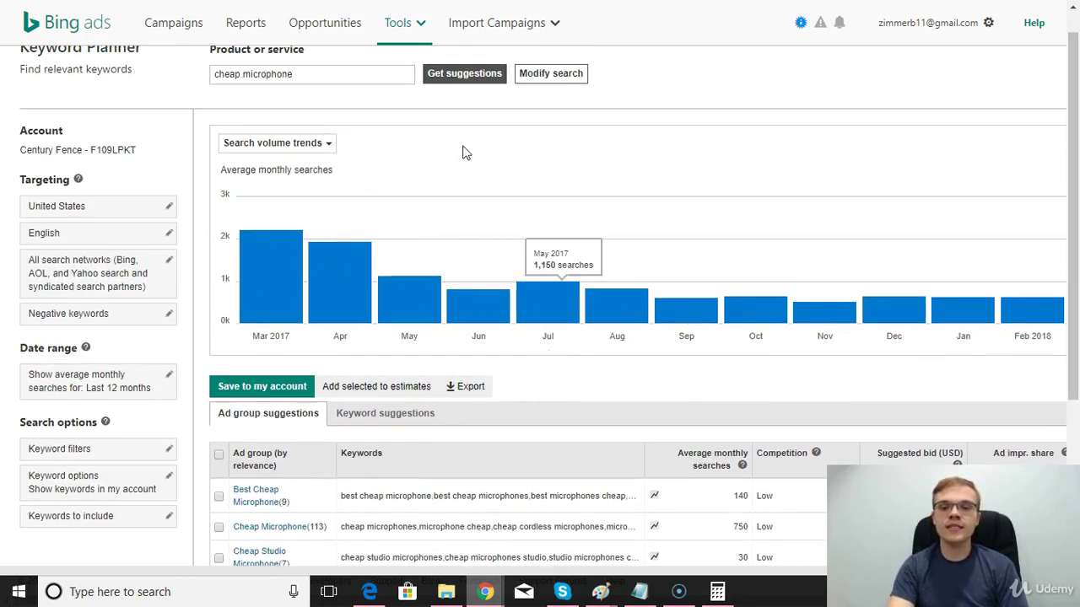
pyautogui.scroll(1, 1076, 181)
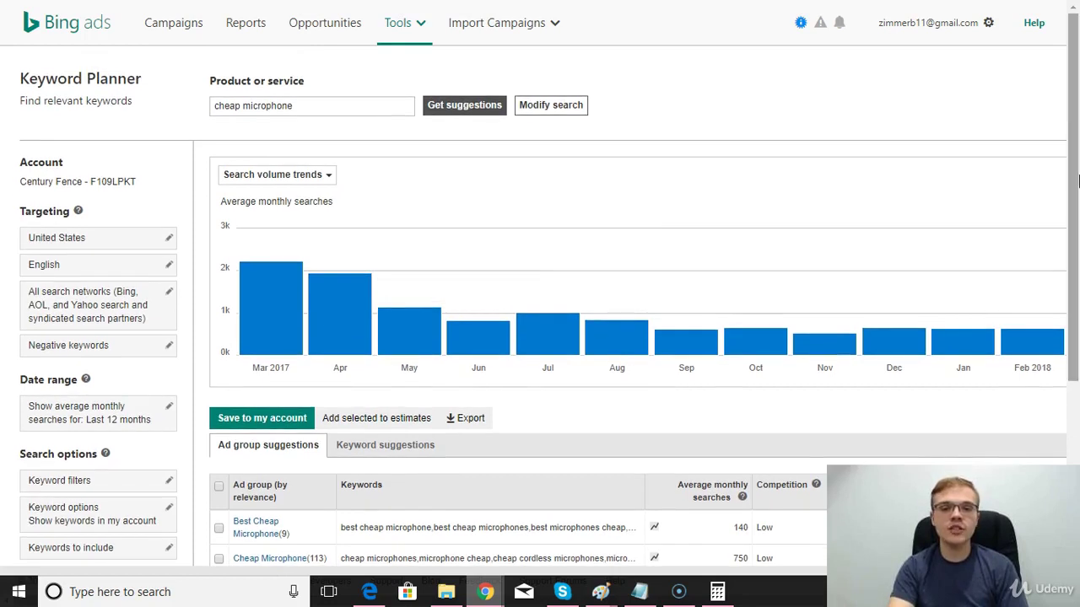
pyautogui.moveTo(388, 317)
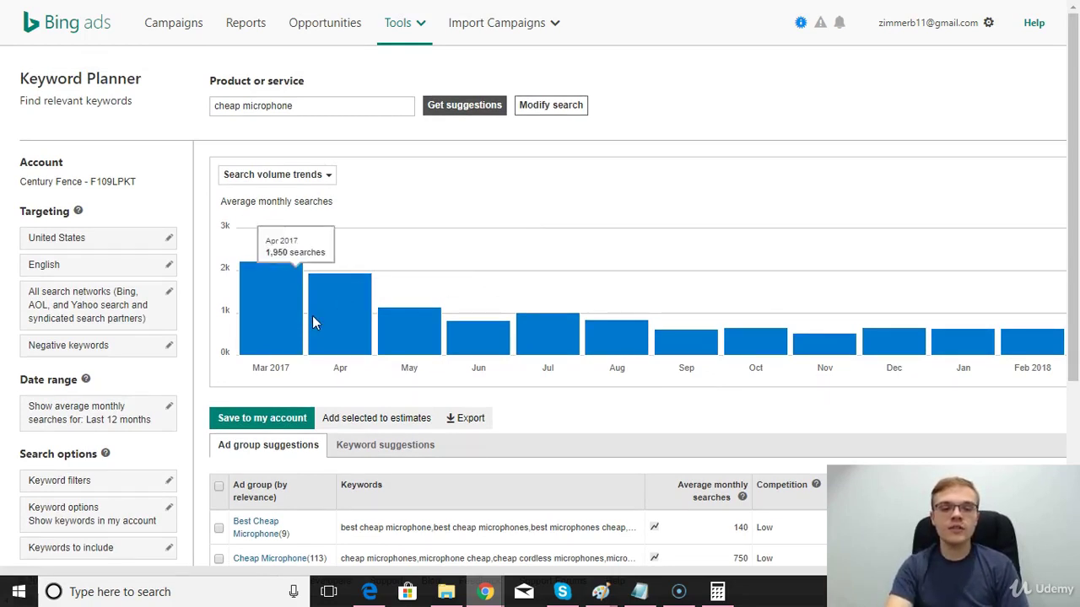
pyautogui.moveTo(268, 327)
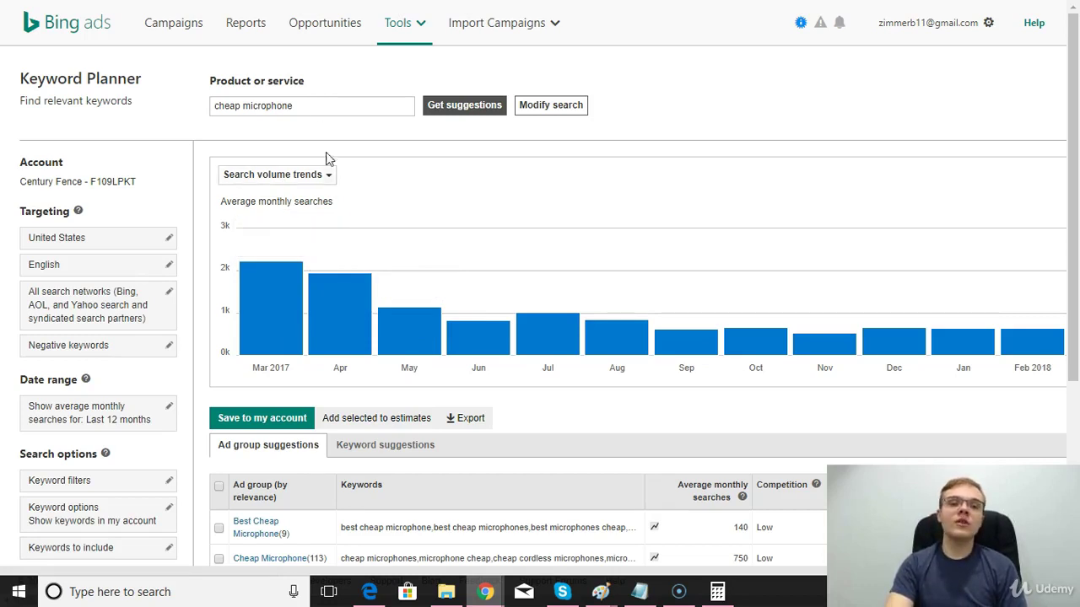
pyautogui.moveTo(299, 296)
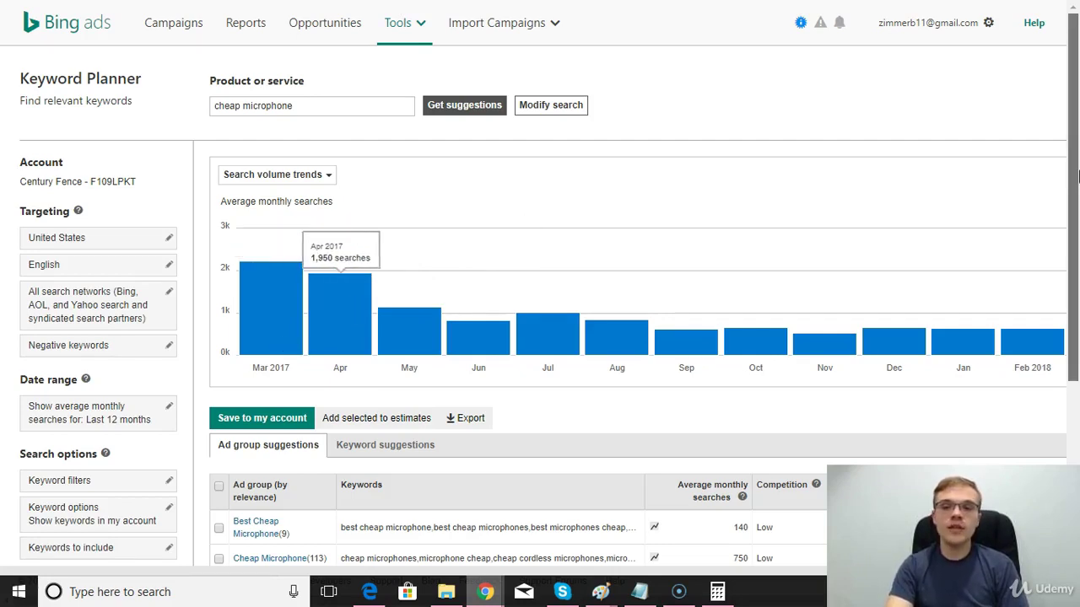
pyautogui.scroll(-1, 1074, 209)
pyautogui.moveTo(1074, 209); pyautogui.dragTo(1068, 240)
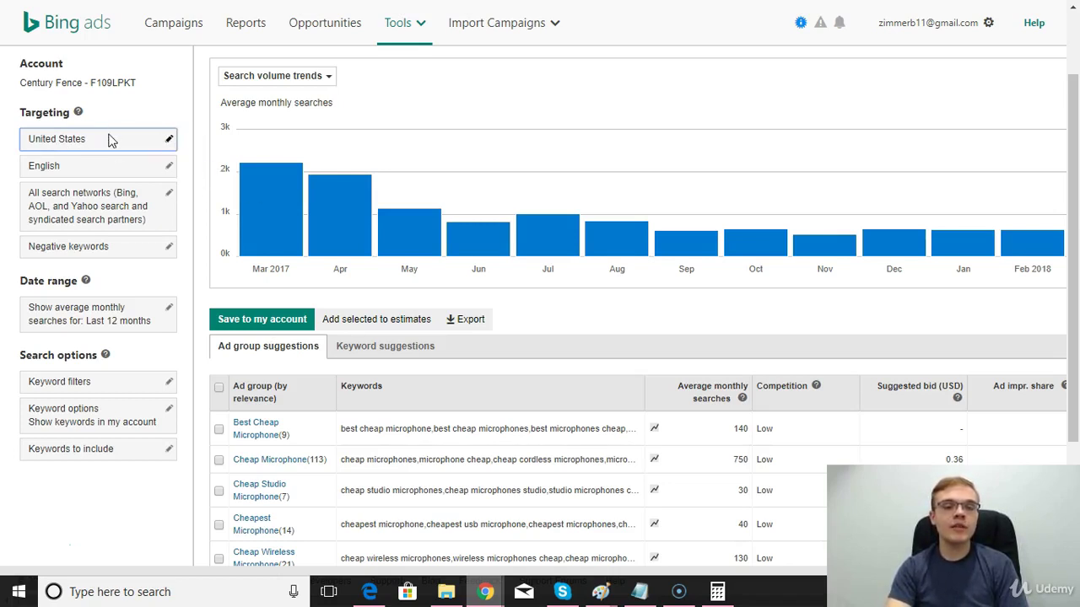
# - Keep the United States location targeting and leave the search network options unchanged
pyautogui.click(72, 140)
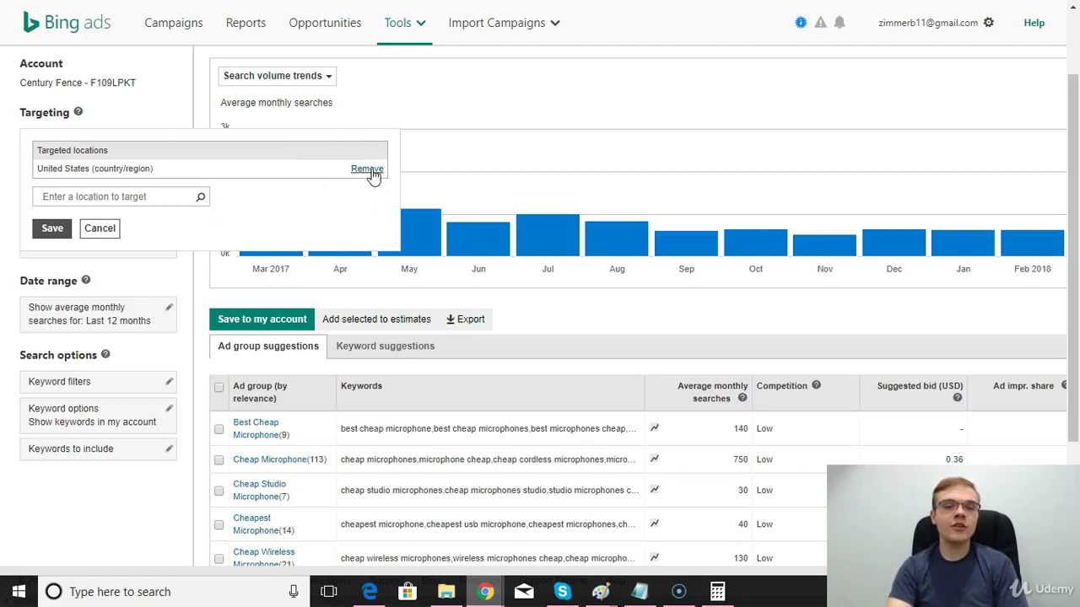
pyautogui.click(64, 231)
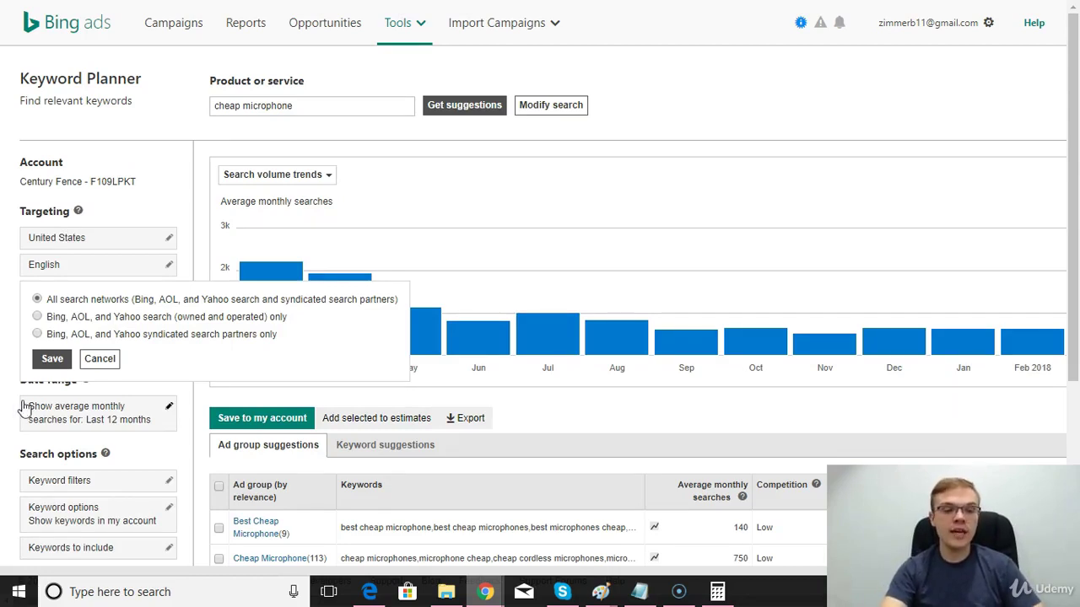
pyautogui.click(99, 360)
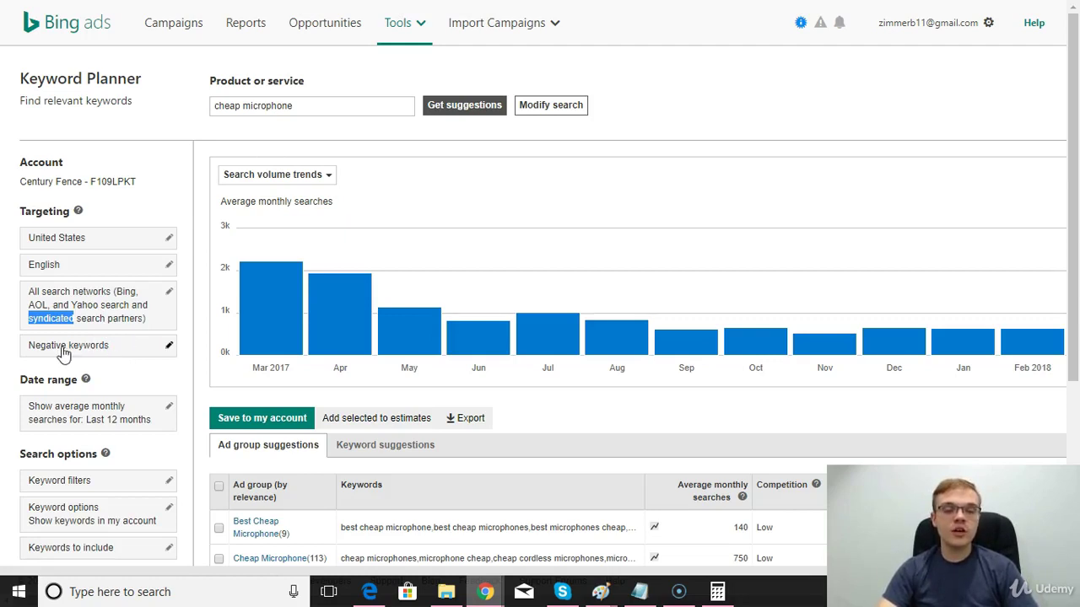
# - Enter 'motorcycle' in the negative keywords editor and select the entered text
pyautogui.click(123, 356)
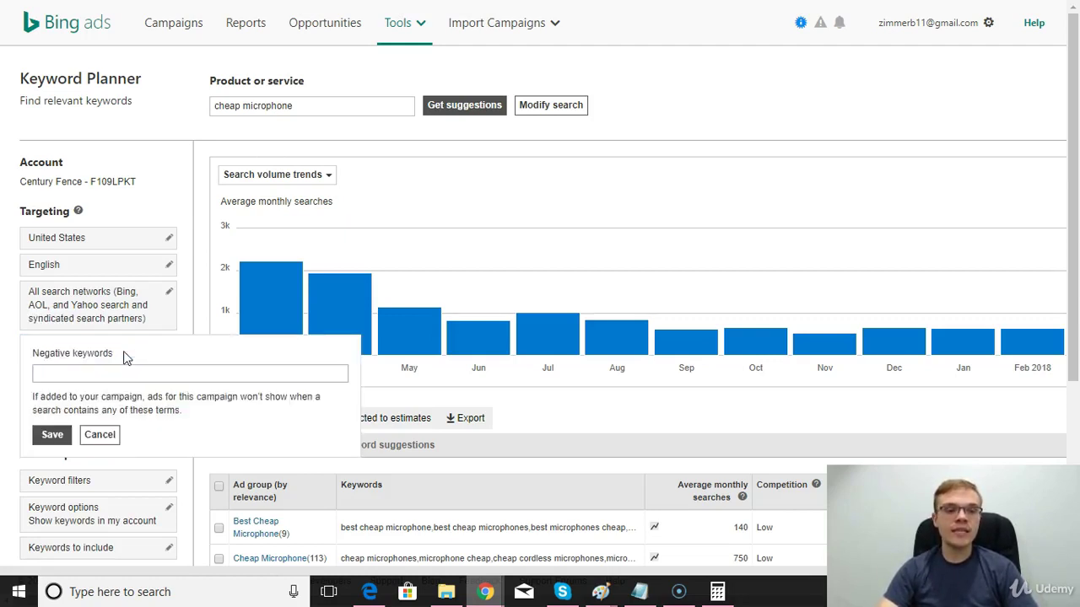
pyautogui.click(118, 377)
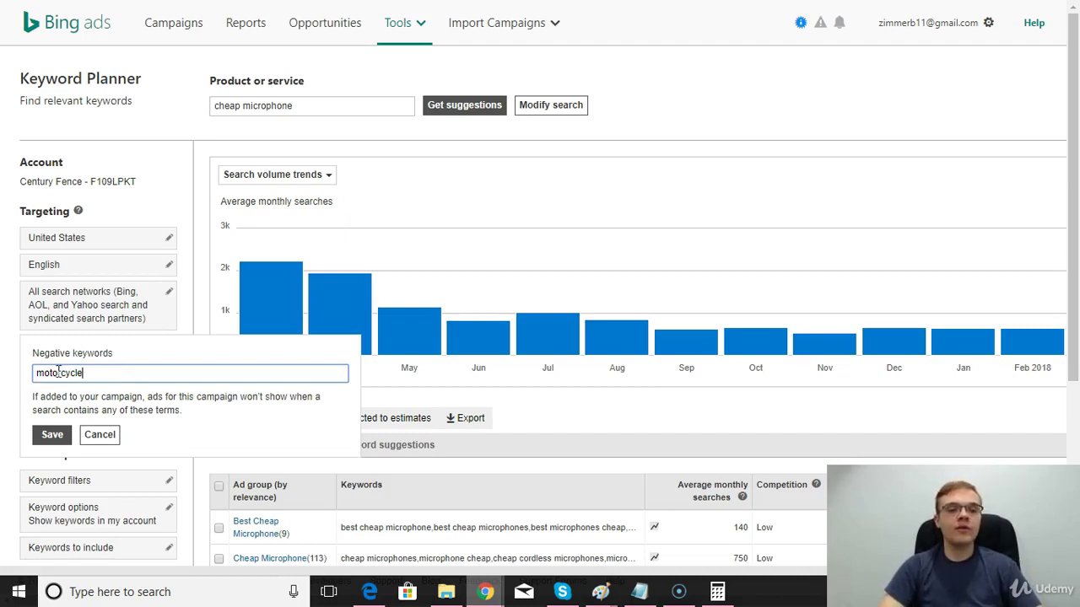
pyautogui.moveTo(117, 373); pyautogui.dragTo(25, 371)
pyautogui.click(130, 368)
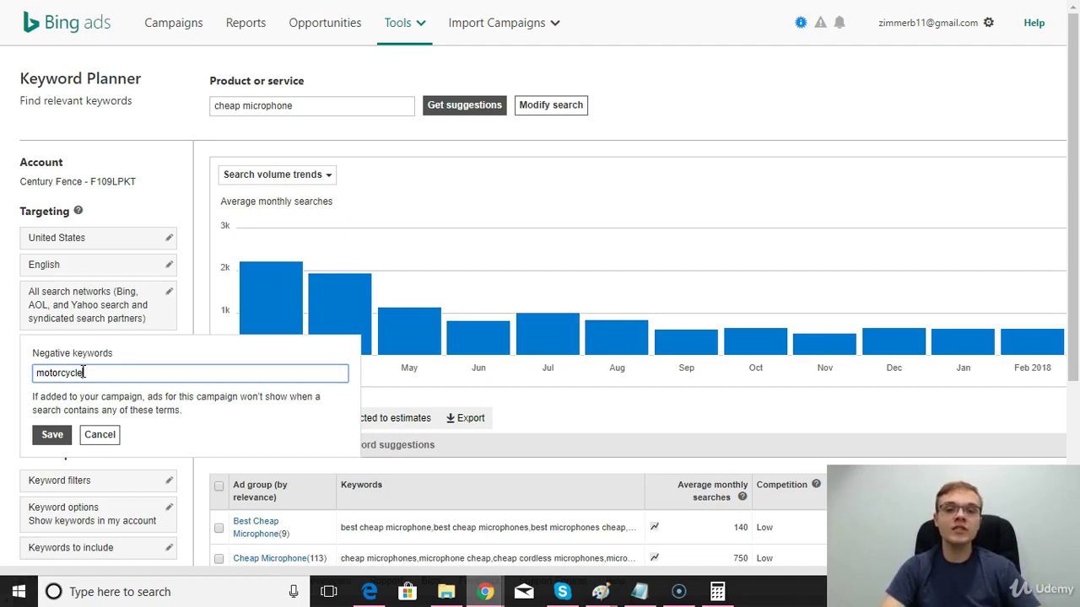
pyautogui.moveTo(84, 372); pyautogui.dragTo(97, 393)
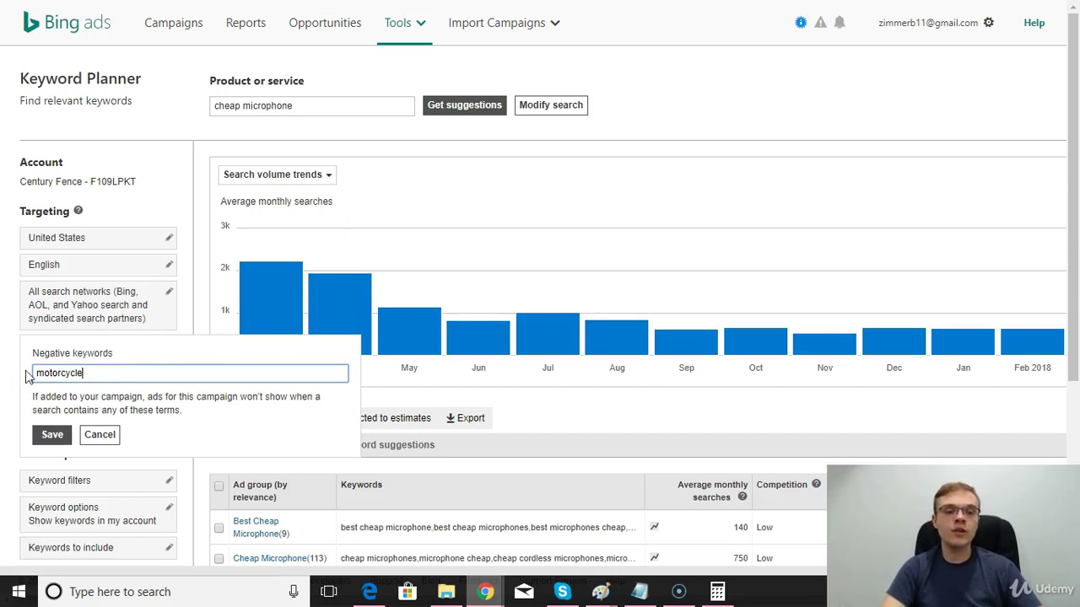
# - Discard the 'motorcycle' negative keyword without saving
pyautogui.click(101, 436)
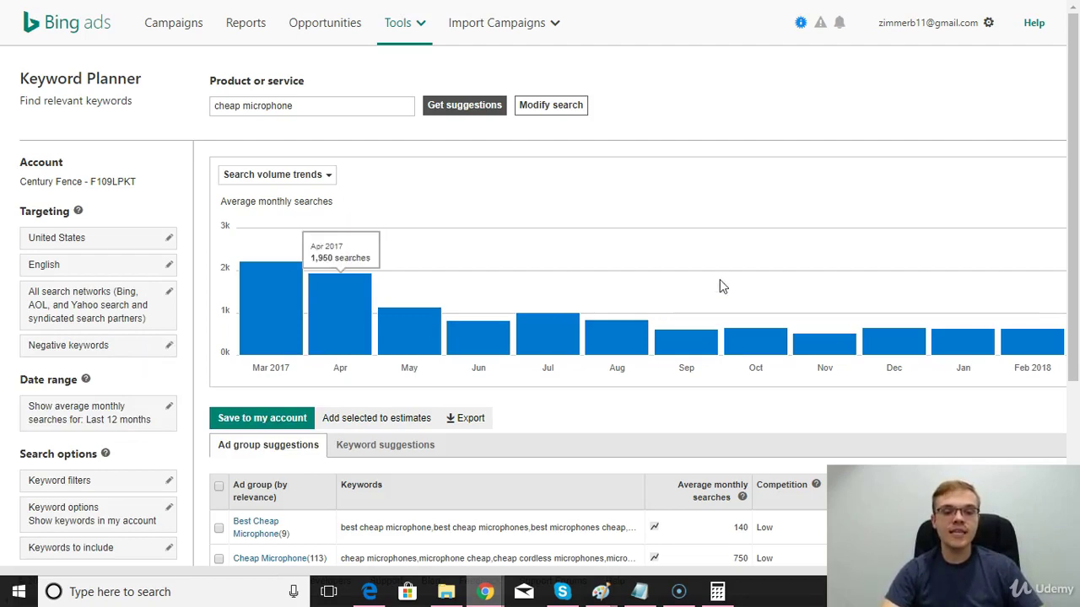
pyautogui.scroll(-1, 1076, 257)
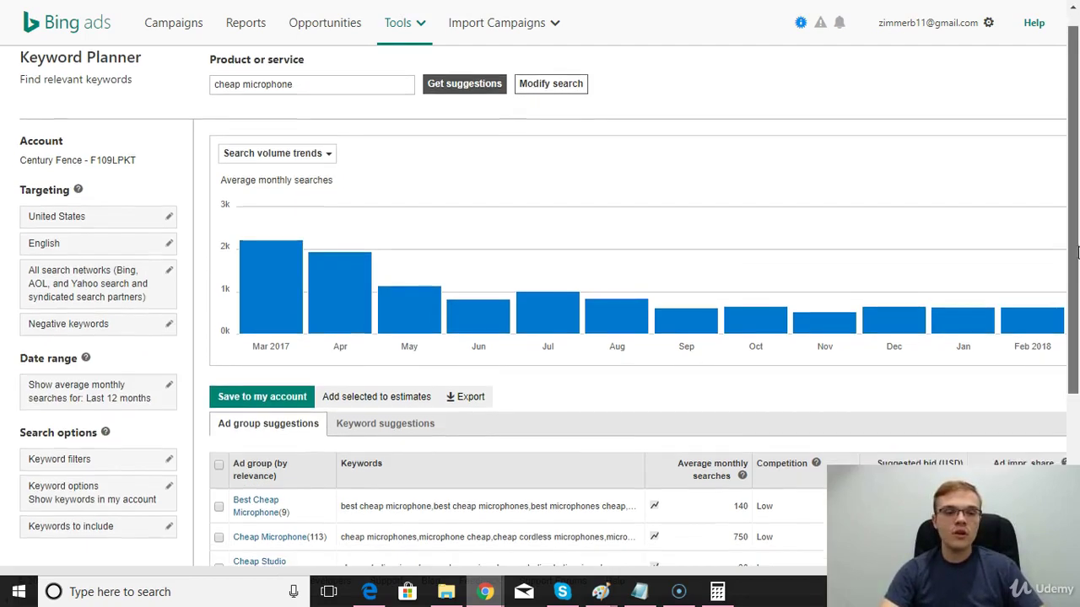
pyautogui.scroll(-3, 1076, 257)
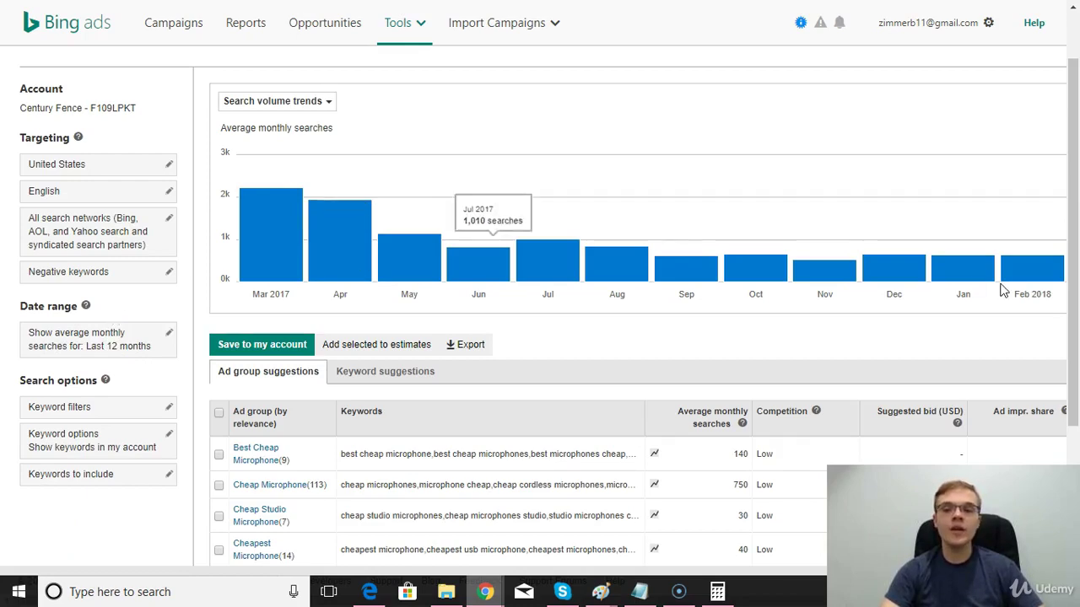
pyautogui.moveTo(1075, 260); pyautogui.dragTo(1076, 322)
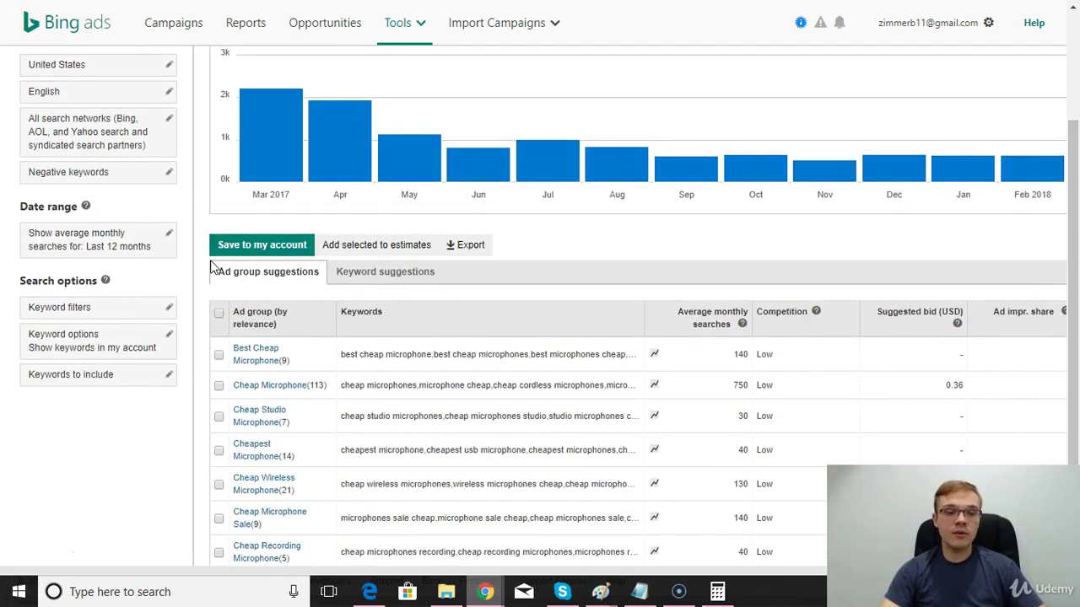
# - Add an average monthly searches filter with an upper limit of 300
pyautogui.click(108, 311)
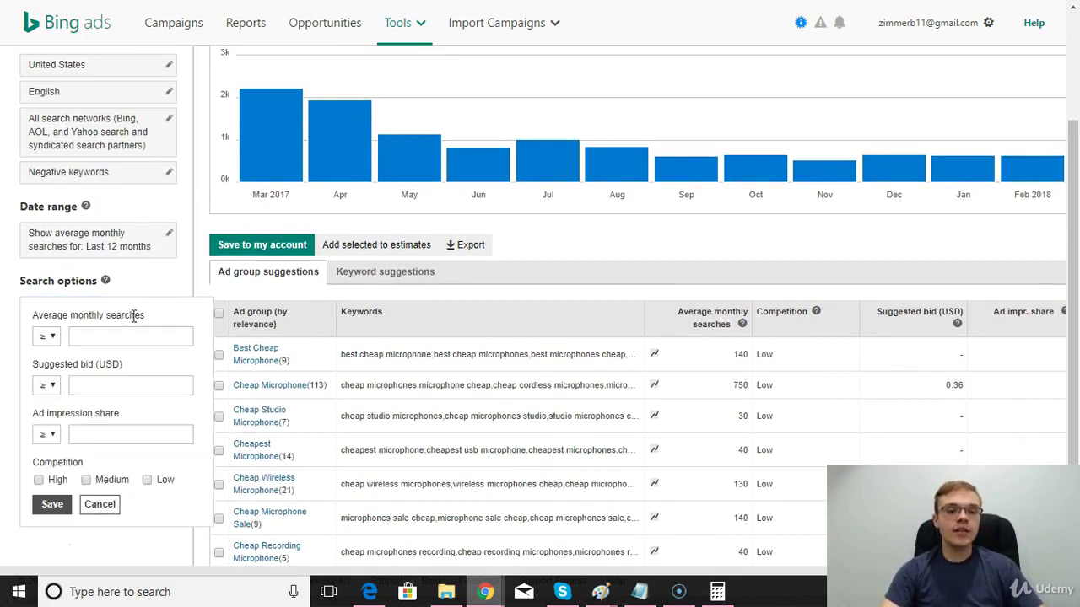
pyautogui.click(132, 334)
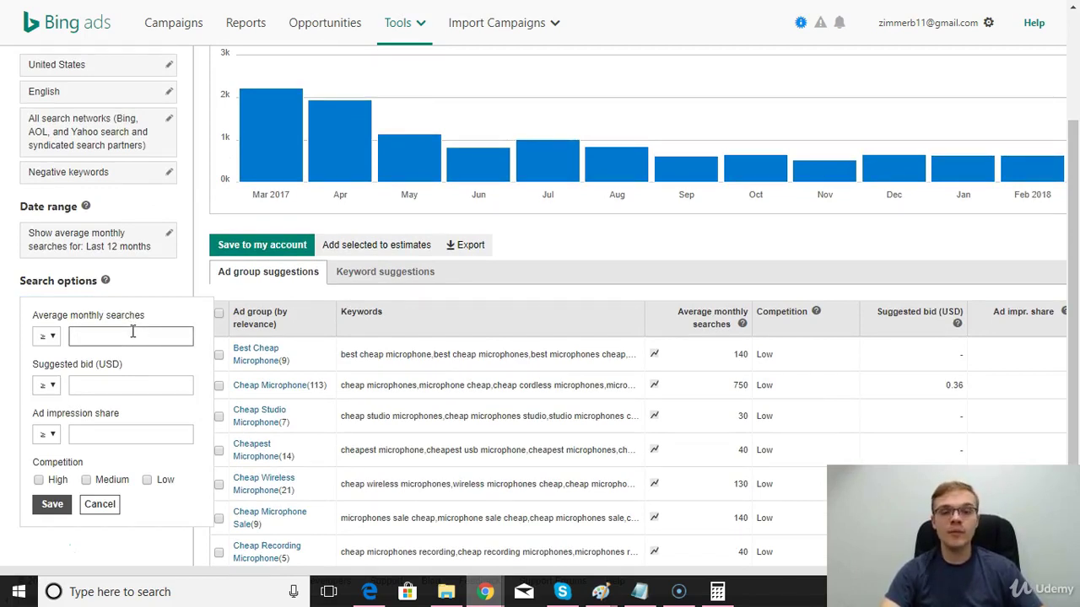
pyautogui.write('300')
pyautogui.click(52, 339)
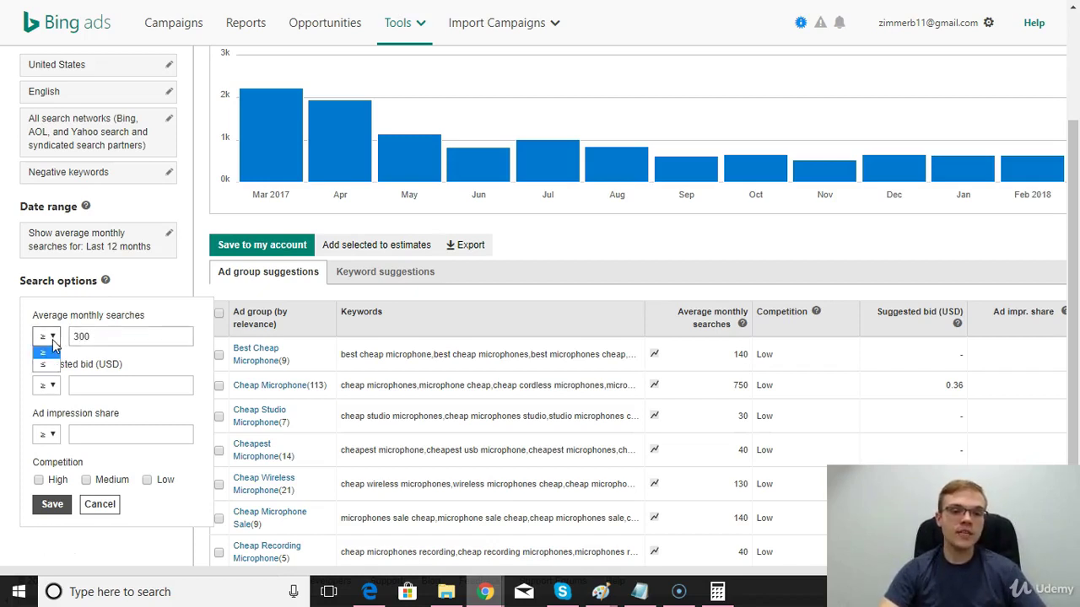
pyautogui.click(59, 368)
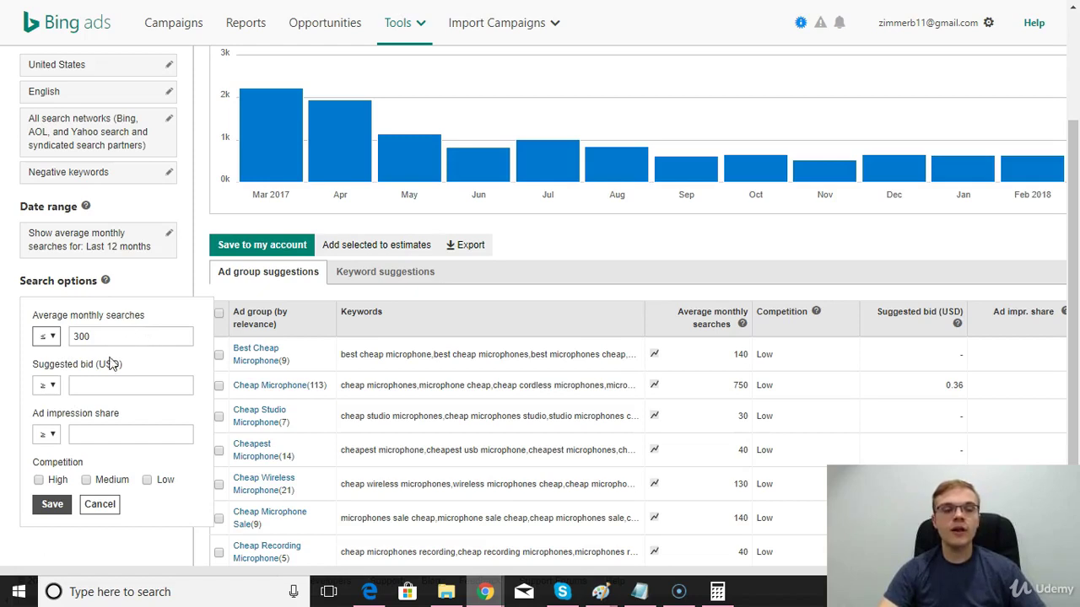
# - Add a suggested bid filter of at least 1.00
pyautogui.click(129, 385)
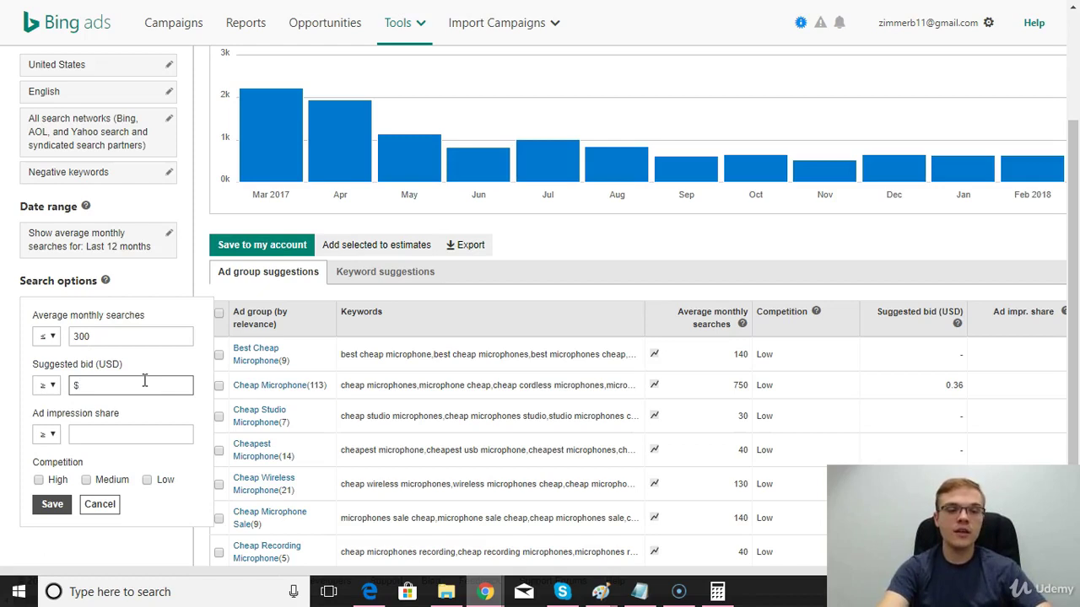
pyautogui.write('00')
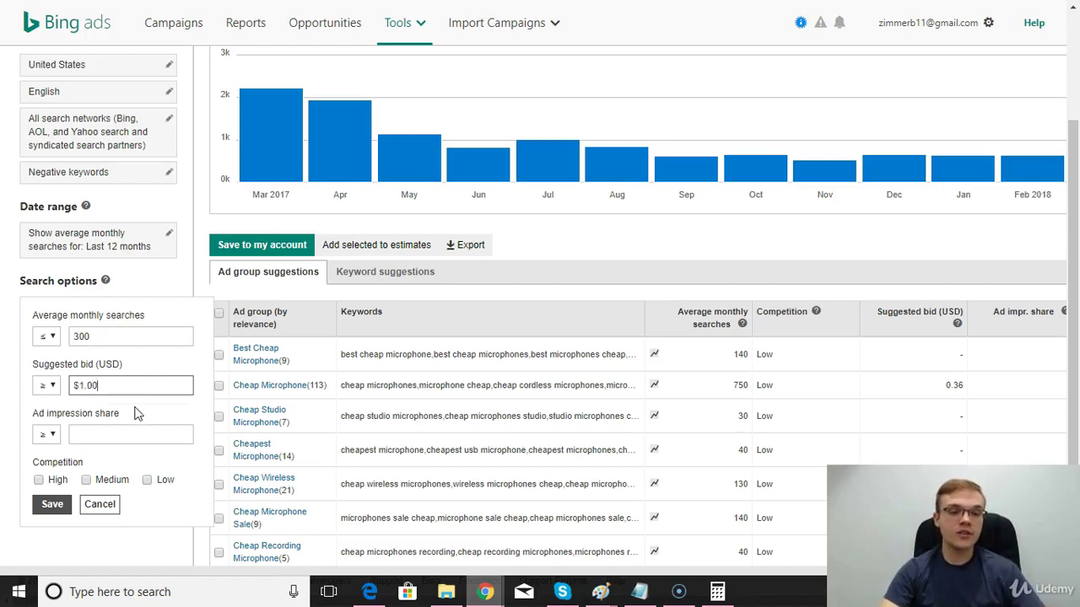
pyautogui.click(78, 385)
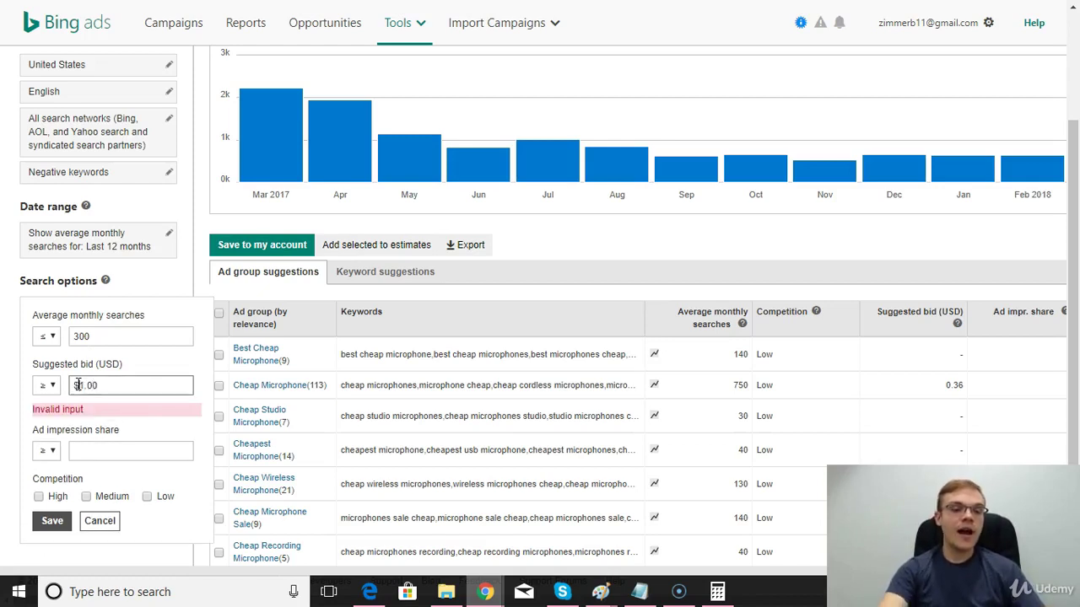
pyautogui.press('Delete')
pyautogui.press('Delete')
pyautogui.press('Delete')
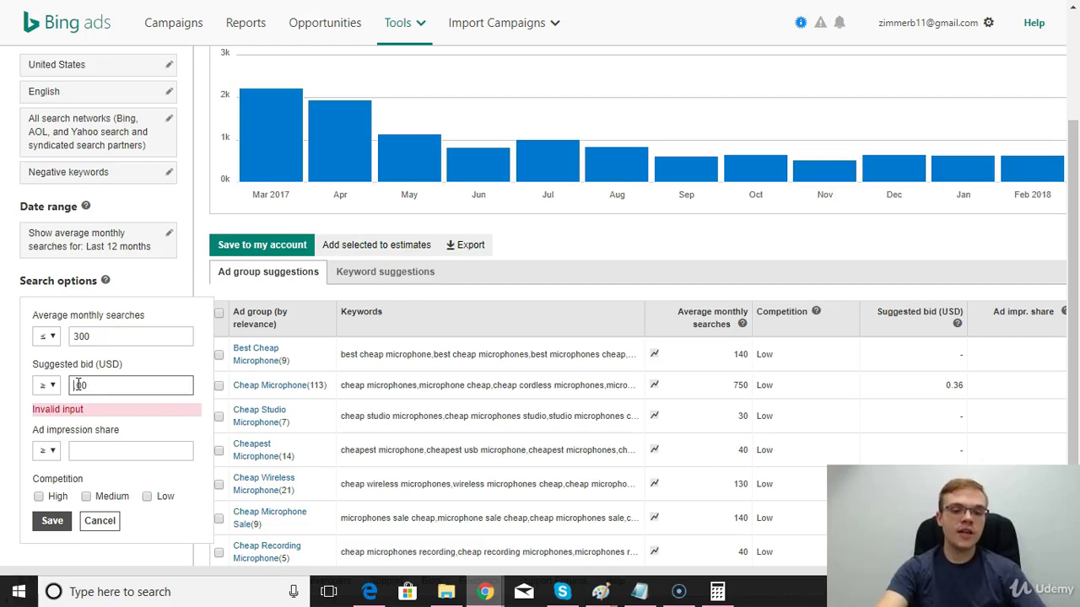
pyautogui.press('BackSpace')
pyautogui.write('1.0')
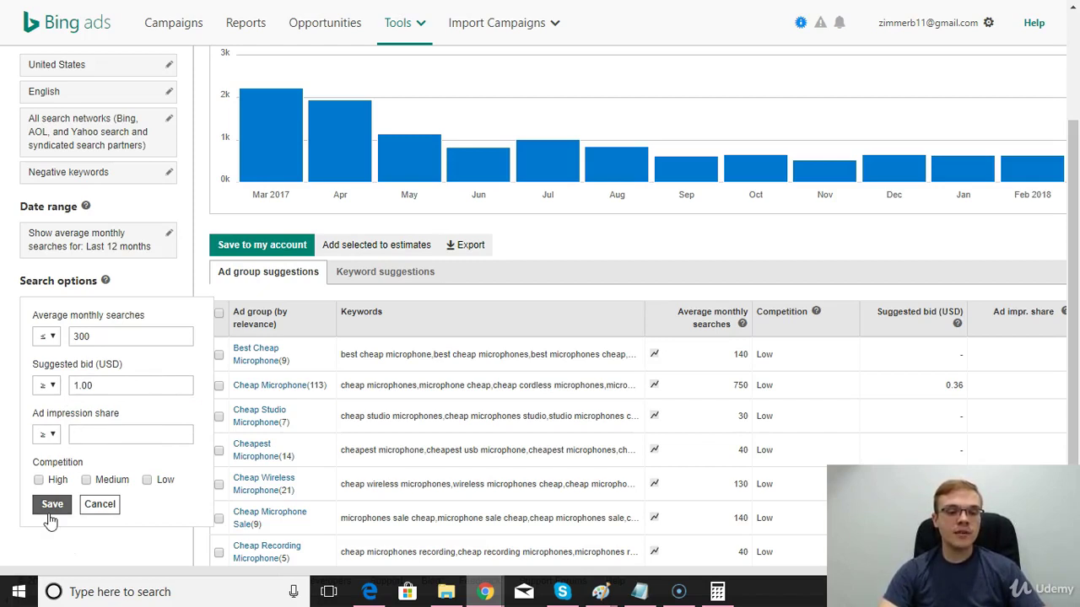
# - Raise the monthly searches limit to 700 and apply both filters
pyautogui.click(78, 337)
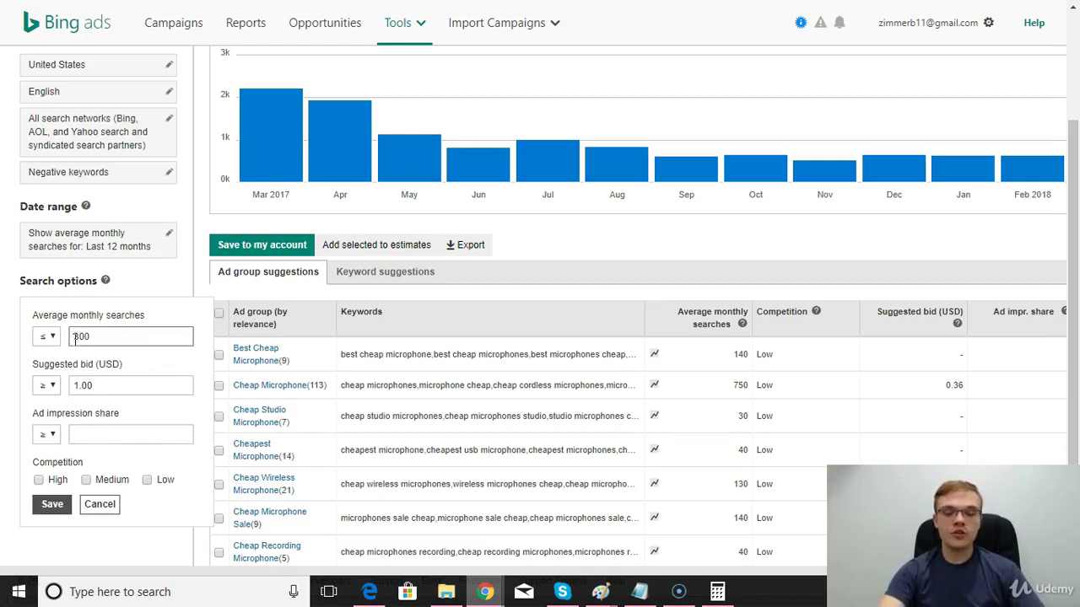
pyautogui.press('BackSpace')
pyautogui.write('7')
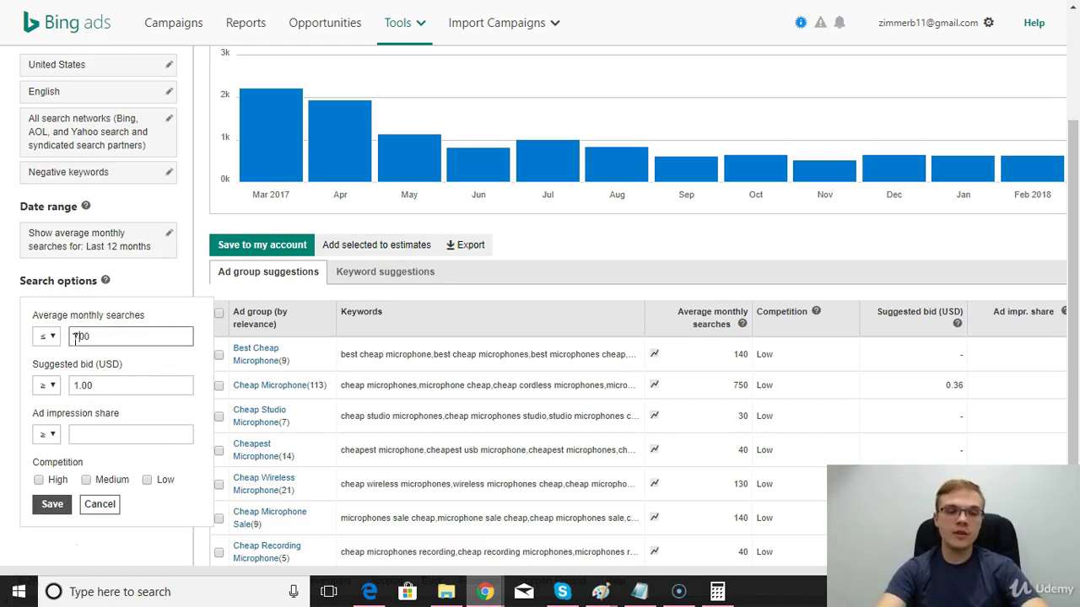
pyautogui.click(54, 504)
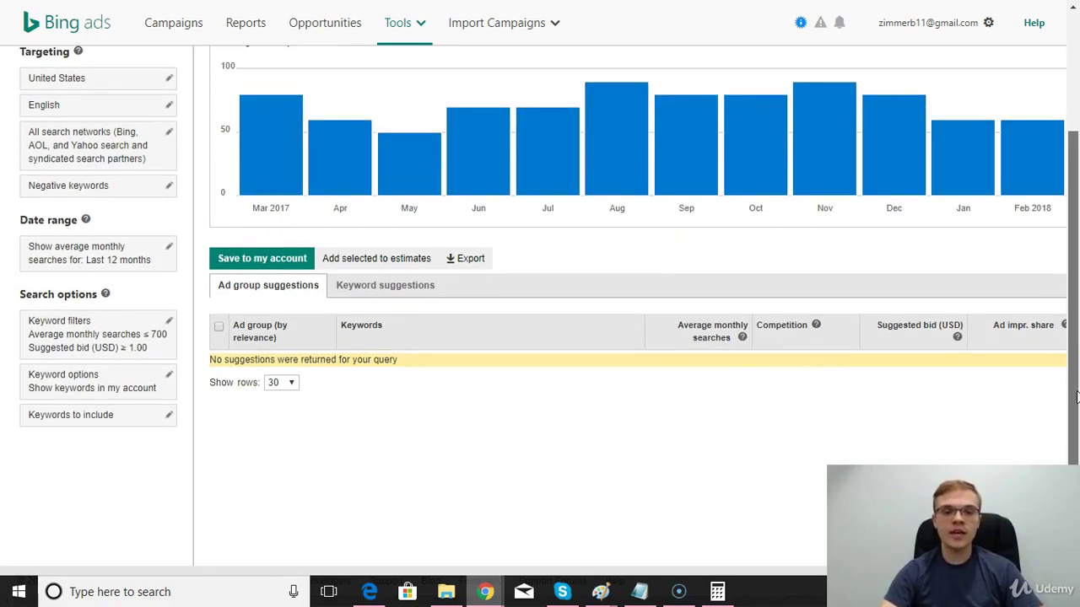
pyautogui.scroll(-1, 1073, 380)
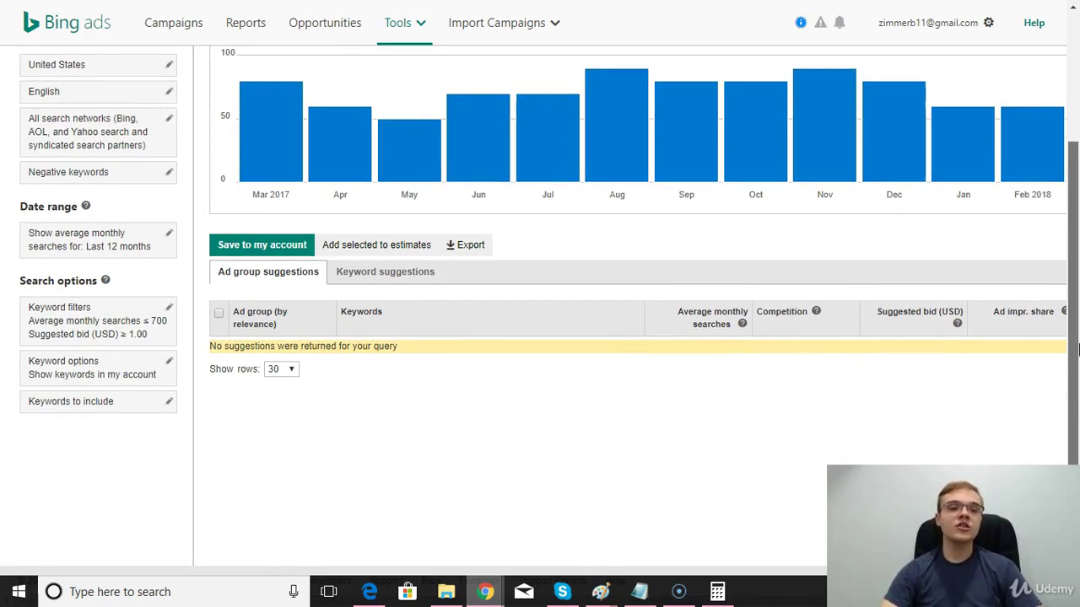
pyautogui.scroll(1, 1067, 421)
pyautogui.scroll(2, 1073, 337)
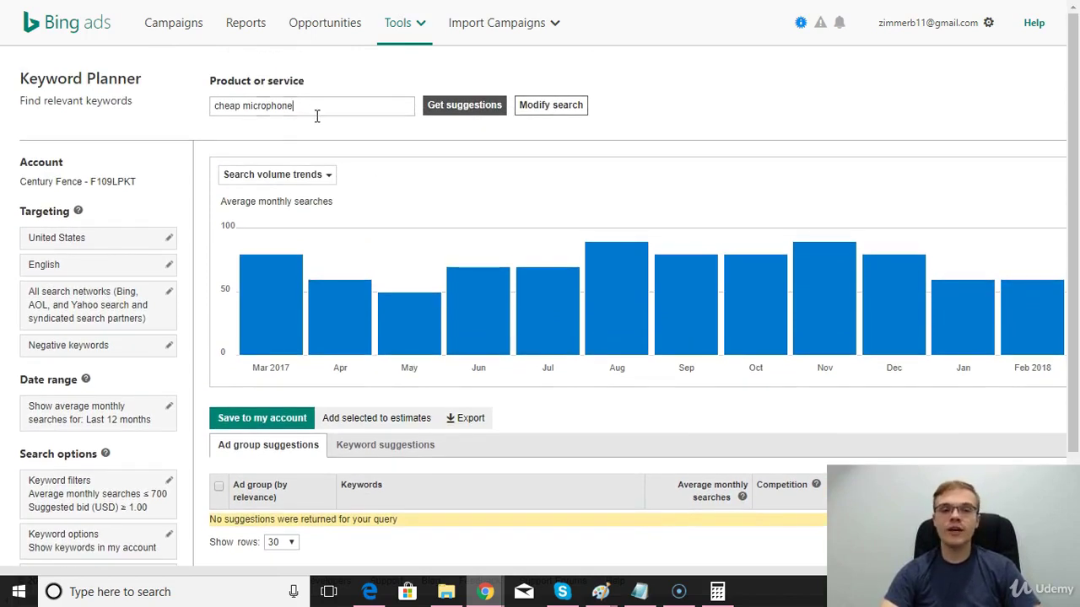
pyautogui.moveTo(313, 108); pyautogui.dragTo(211, 109)
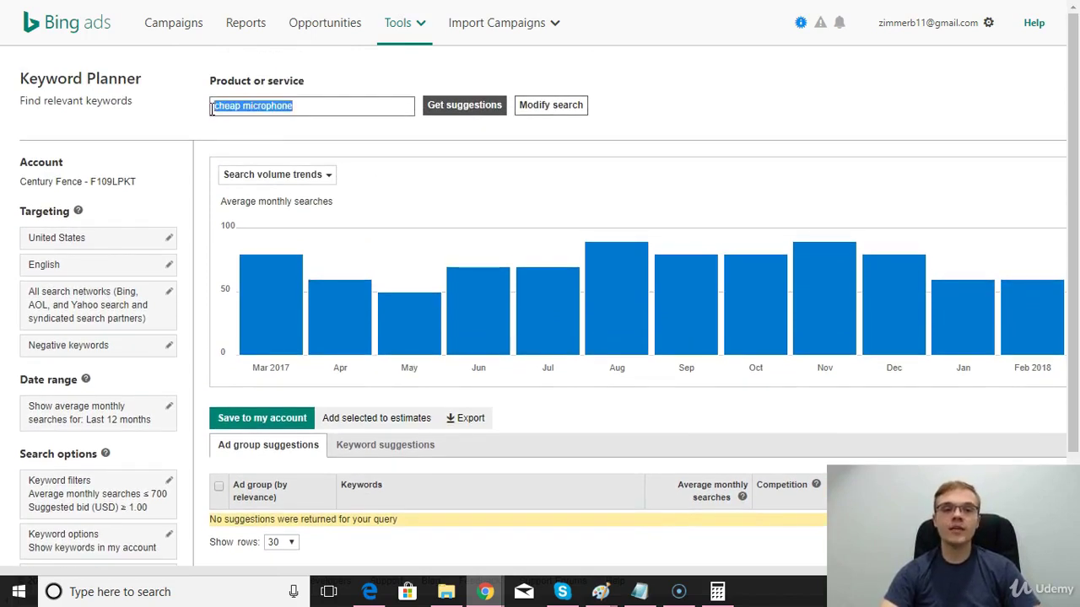
pyautogui.click(633, 184)
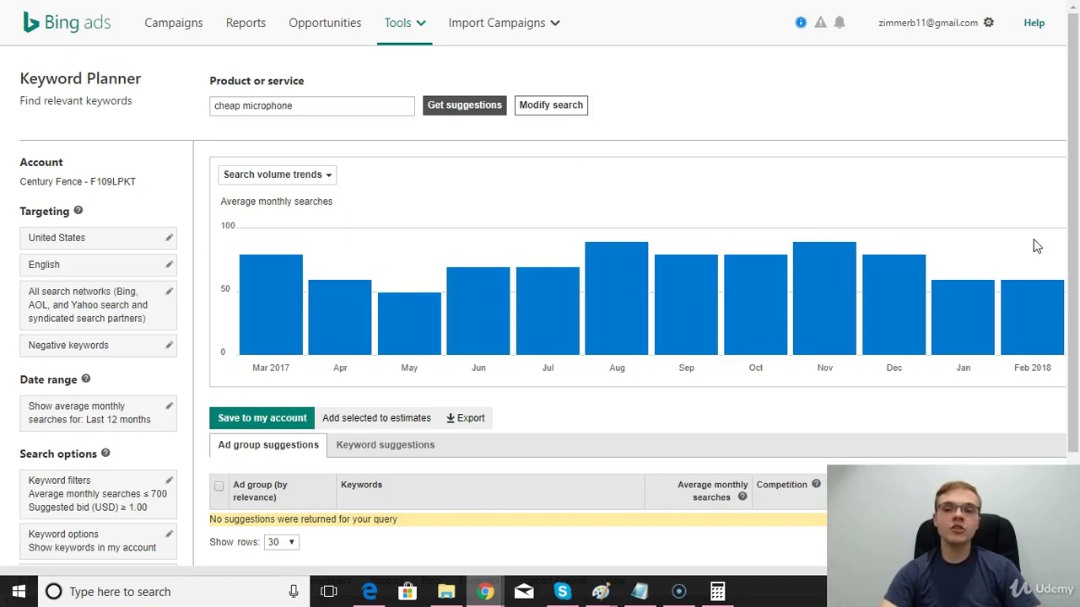
pyautogui.scroll(-1, 1044, 312)
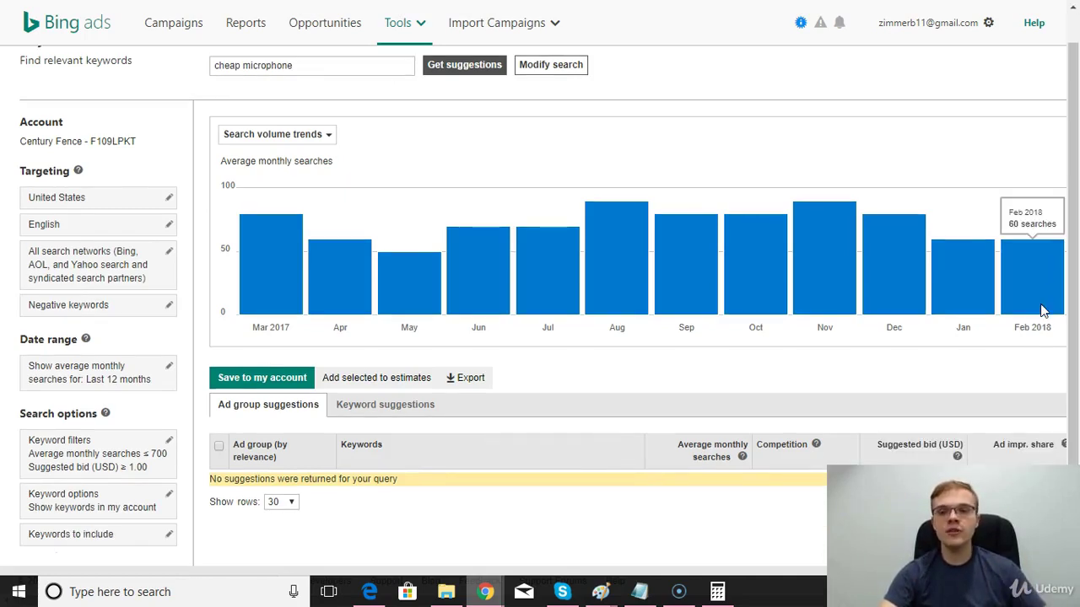
pyautogui.scroll(-2, 1076, 384)
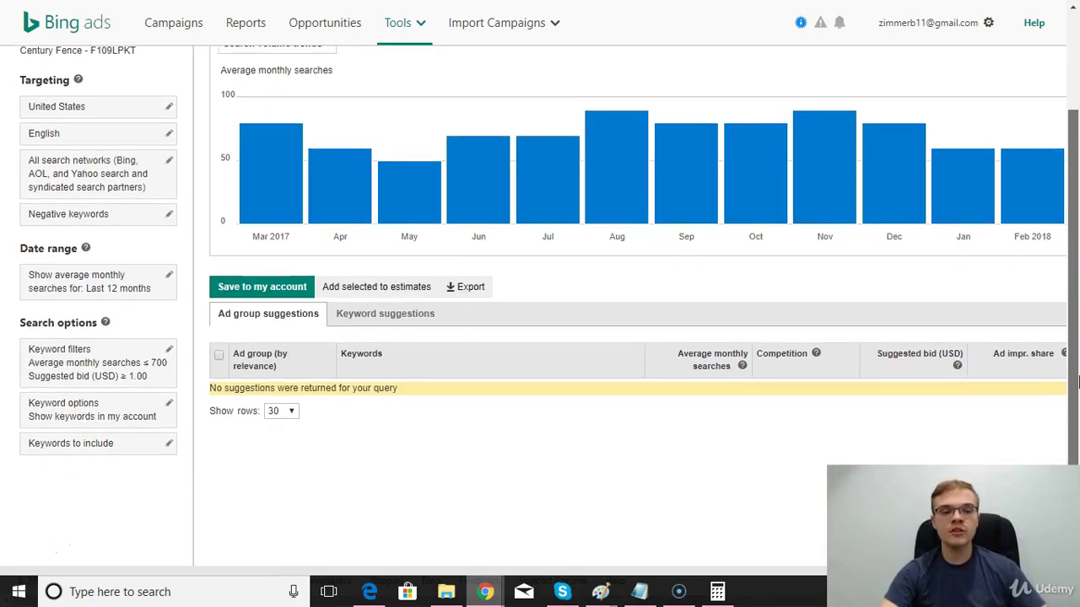
pyautogui.scroll(1, 1076, 375)
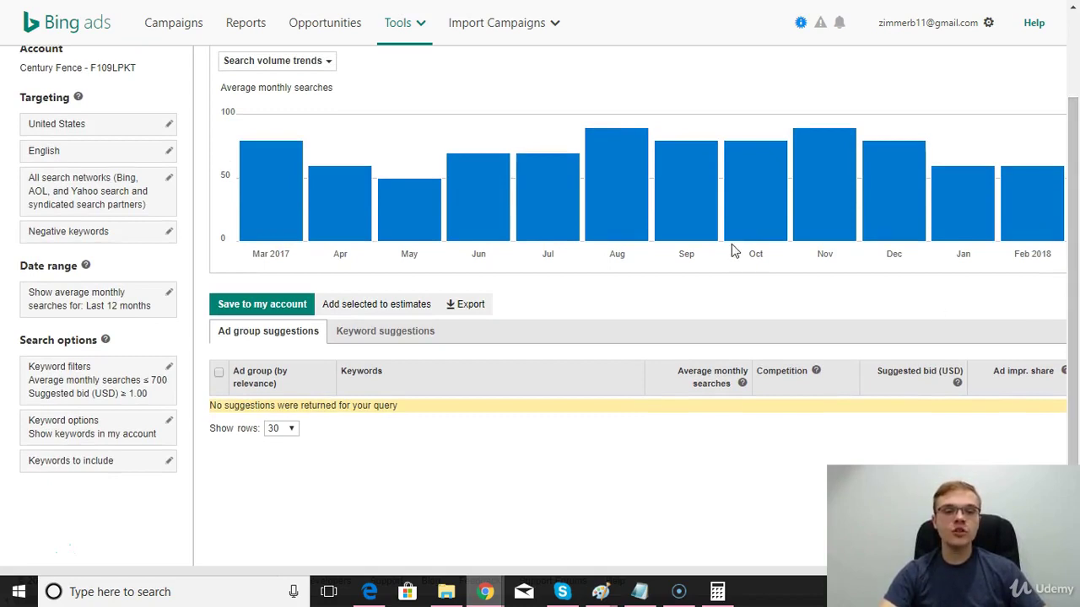
pyautogui.scroll(1, 1077, 192)
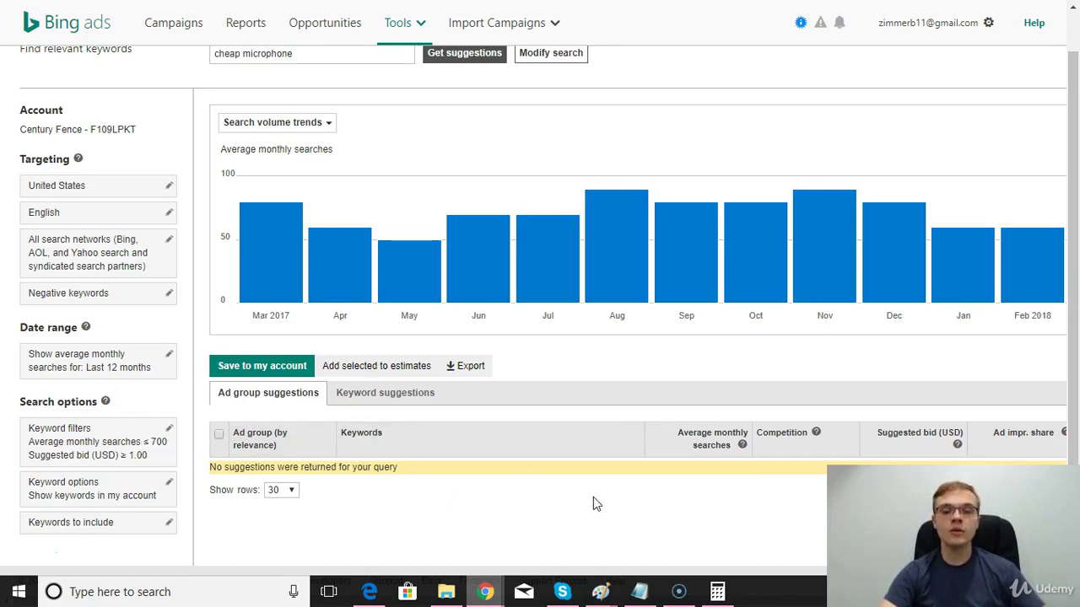
pyautogui.scroll(1, 907, 160)
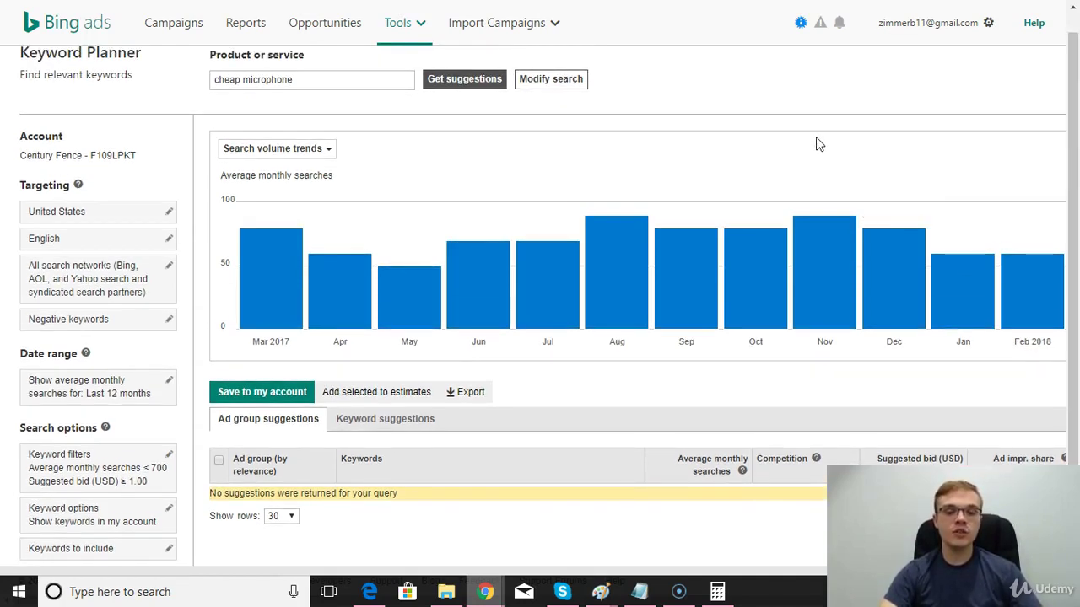
# - Search 'cheap microphone' on Keyword Tool's Bing tab
pyautogui.hotkey('ctrl', 'Tab')
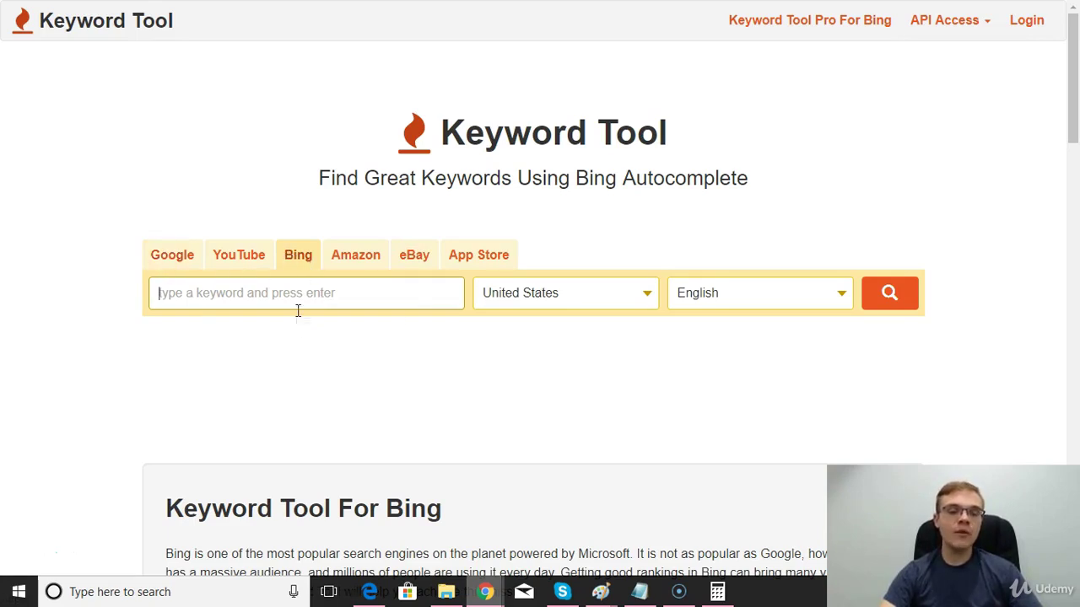
pyautogui.write('cheap mic')
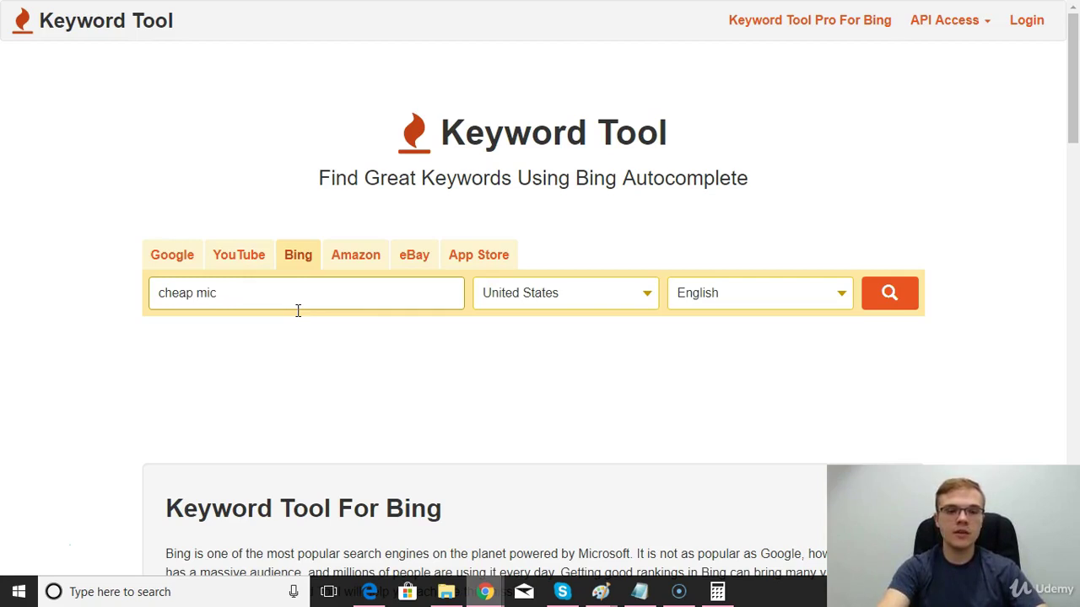
pyautogui.write('phone')
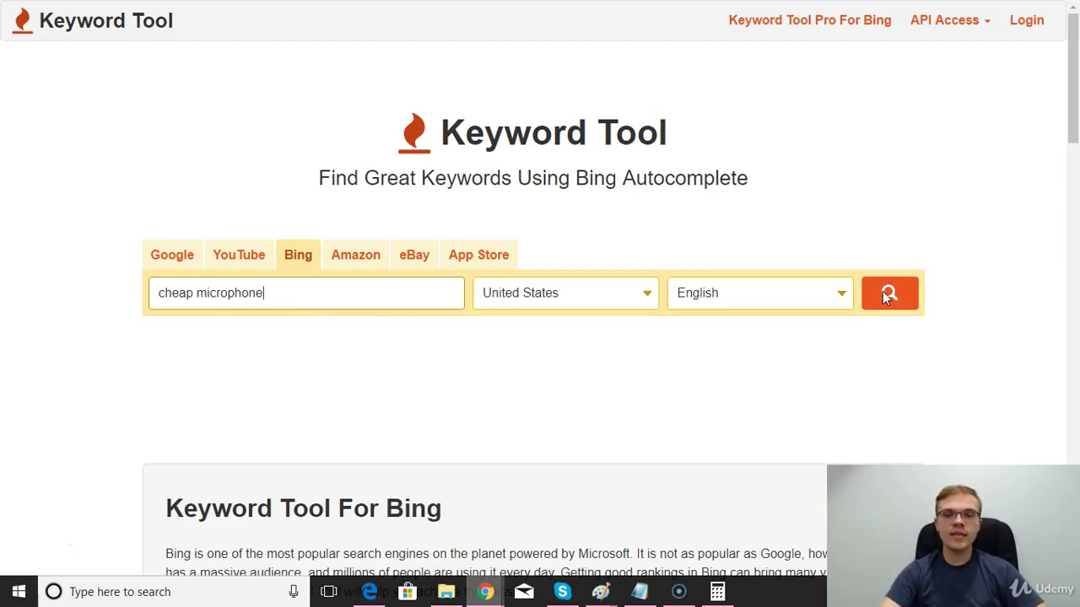
pyautogui.click(887, 297)
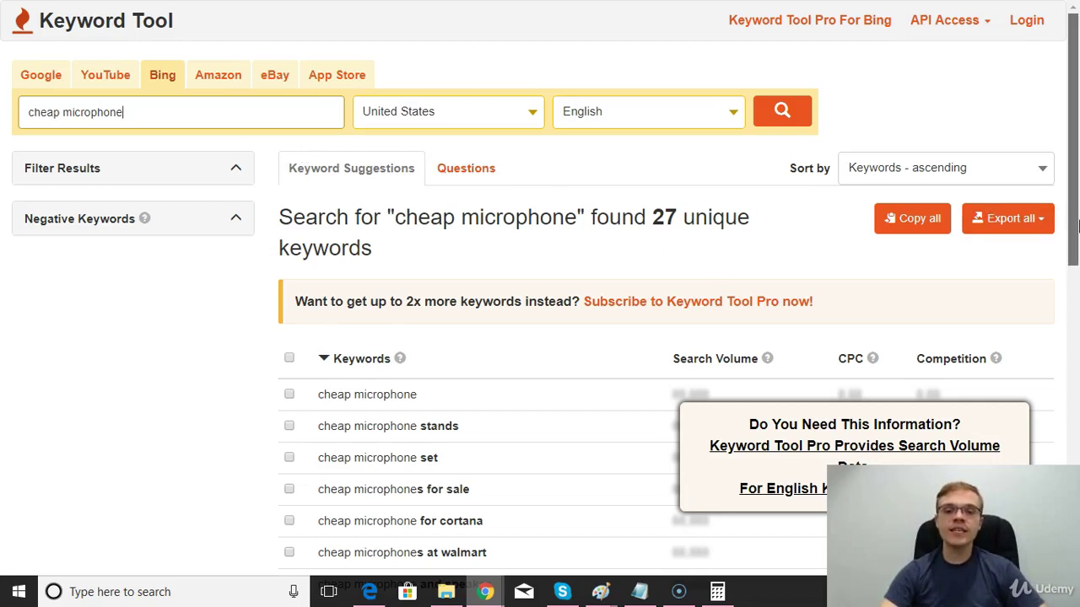
# - Scroll through the 27 Bing suggestions for cheap microphone and back to the top
pyautogui.scroll(-1, 1077, 225)
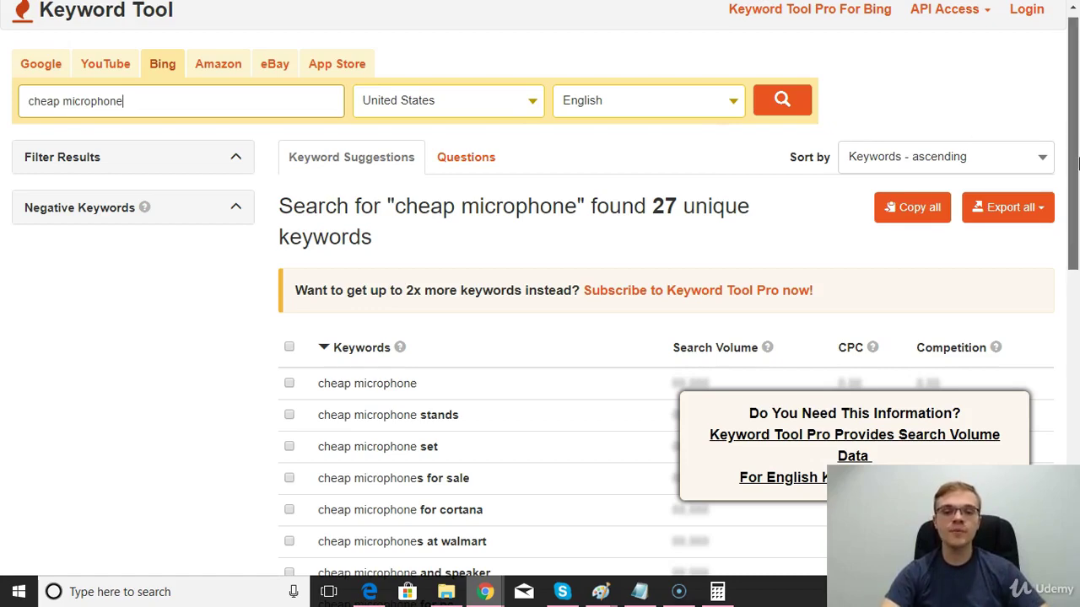
pyautogui.moveTo(1076, 164); pyautogui.dragTo(1075, 262)
pyautogui.scroll(-1, 1076, 261)
pyautogui.scroll(1, 1076, 262)
pyautogui.scroll(2, 1075, 261)
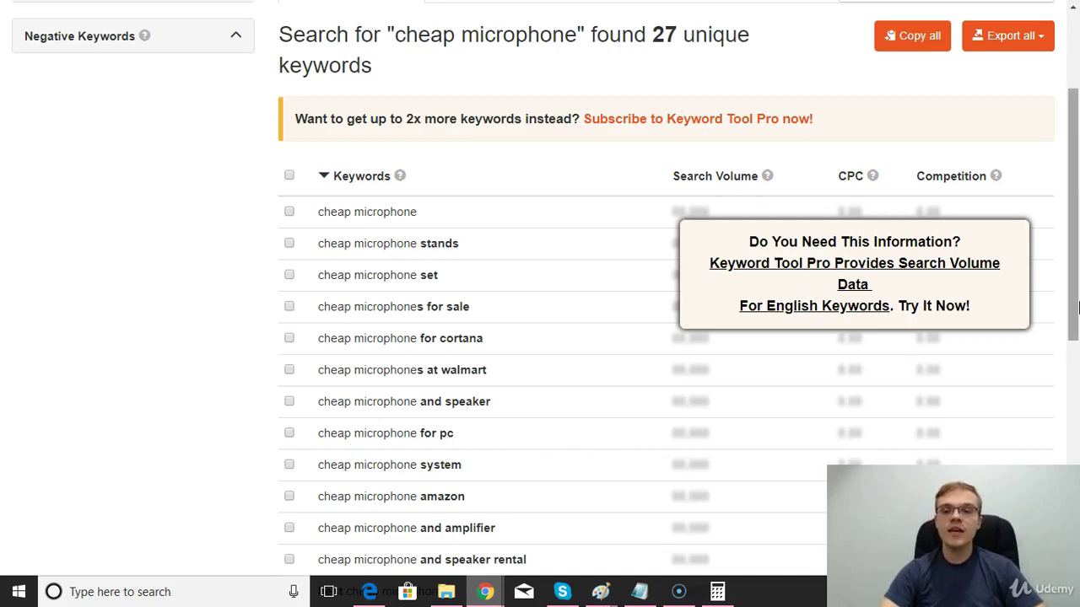
pyautogui.moveTo(1076, 309); pyautogui.dragTo(1076, 238)
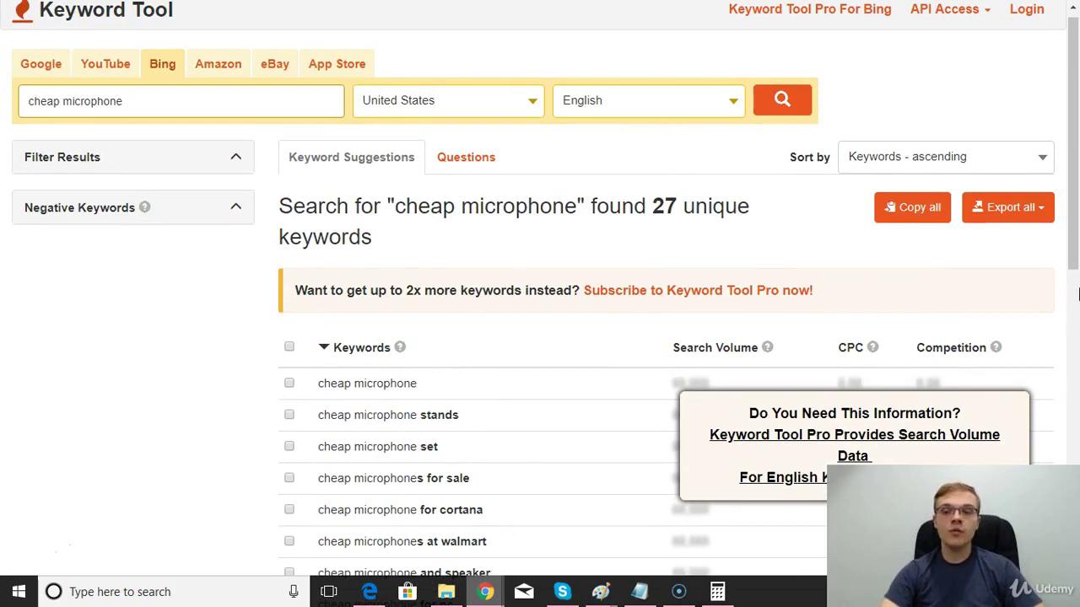
pyautogui.scroll(-9, 1076, 293)
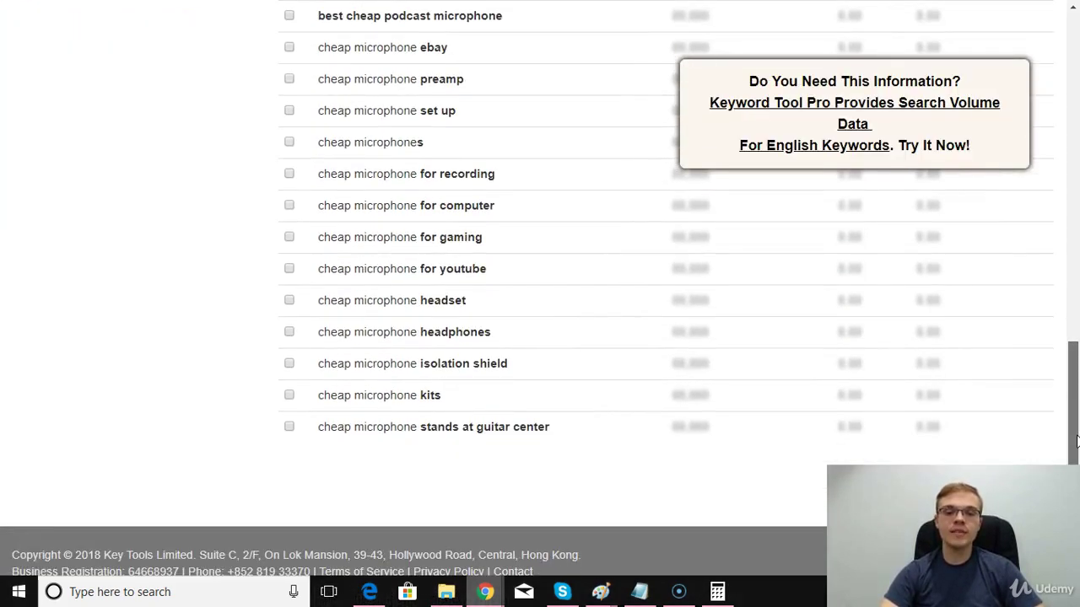
pyautogui.scroll(9, 1076, 356)
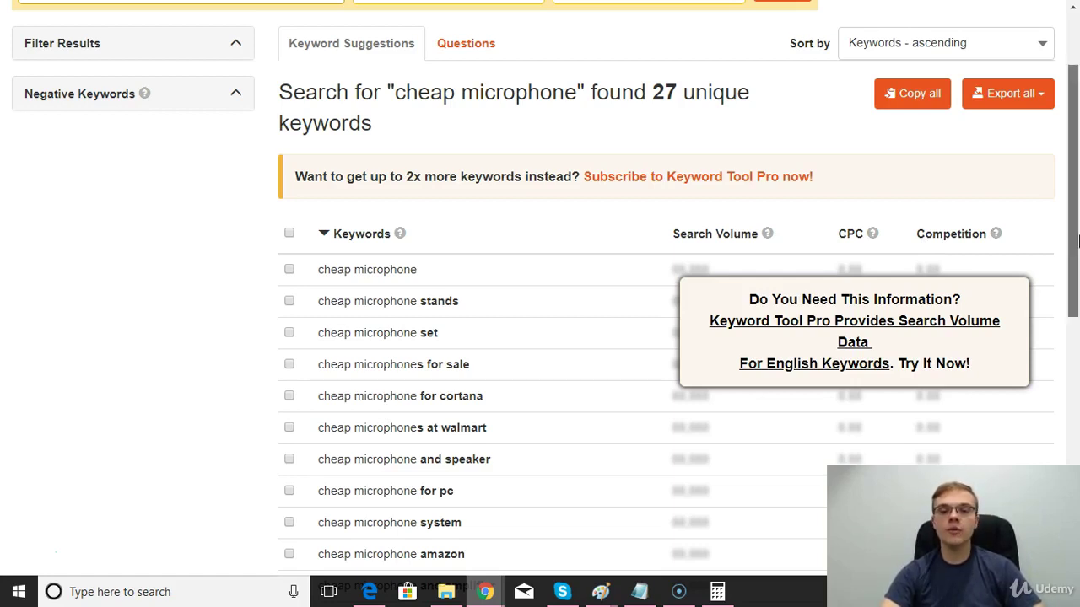
pyautogui.scroll(1, 645, 154)
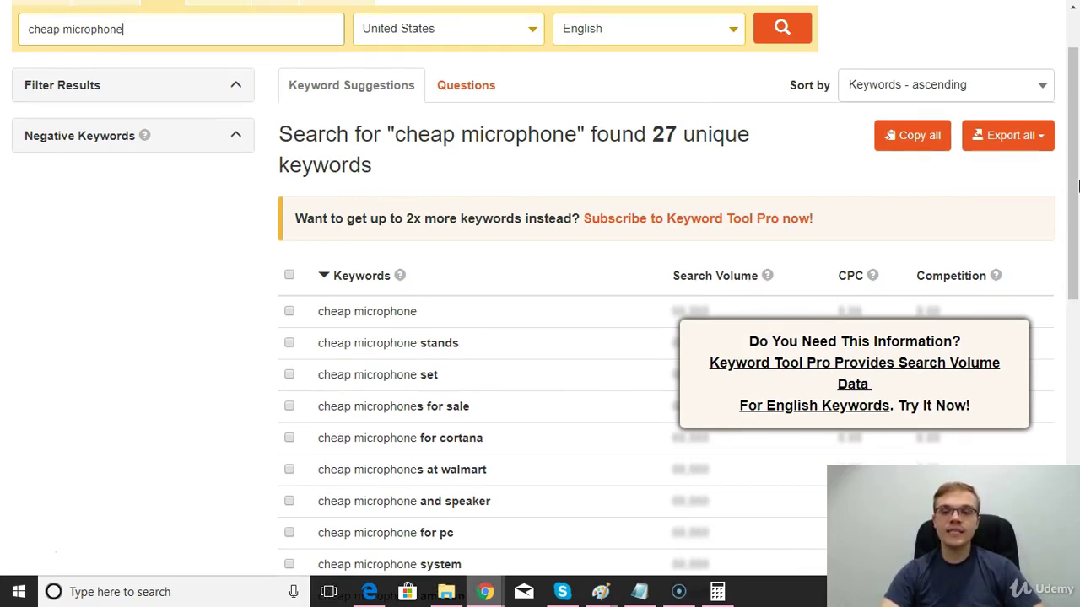
pyautogui.scroll(1, 1077, 168)
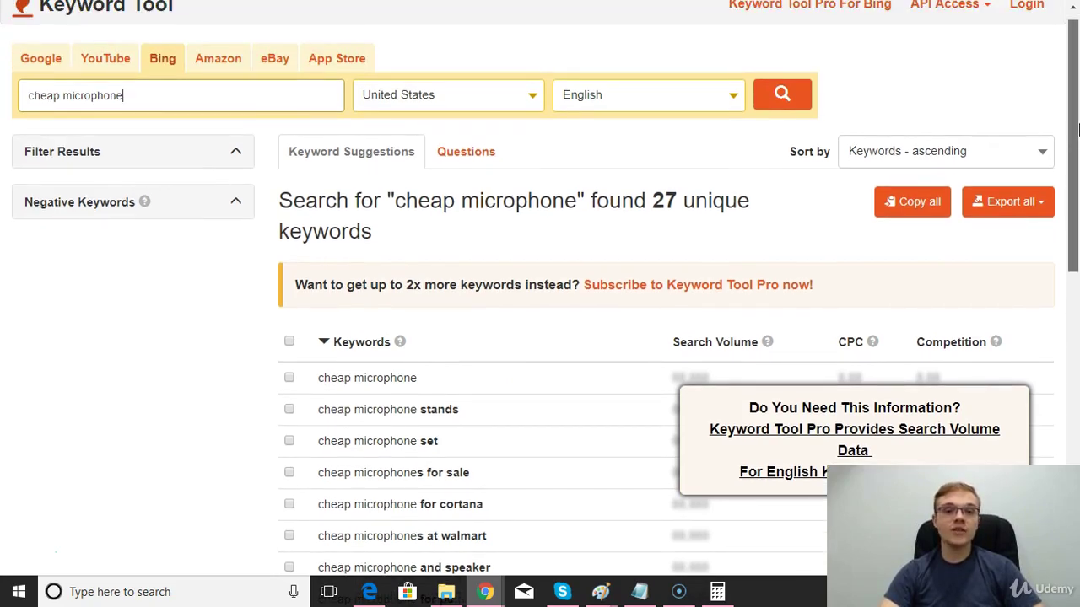
pyautogui.scroll(1, 1077, 127)
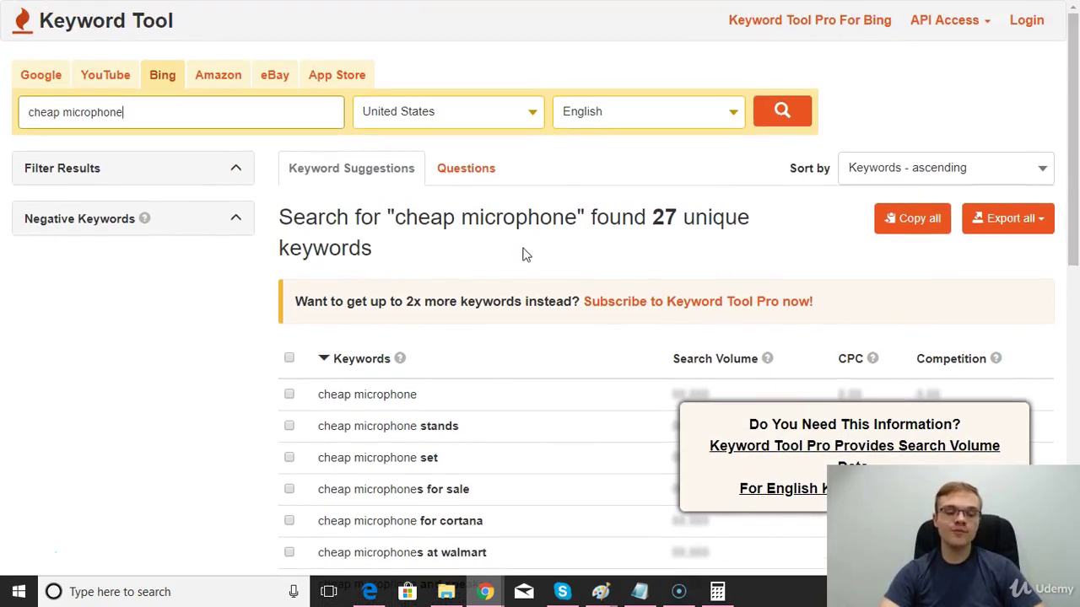
# - Open AnswerThePublic and search 'microphone', fixing the typo, to get 197 questions
pyautogui.press('Return')
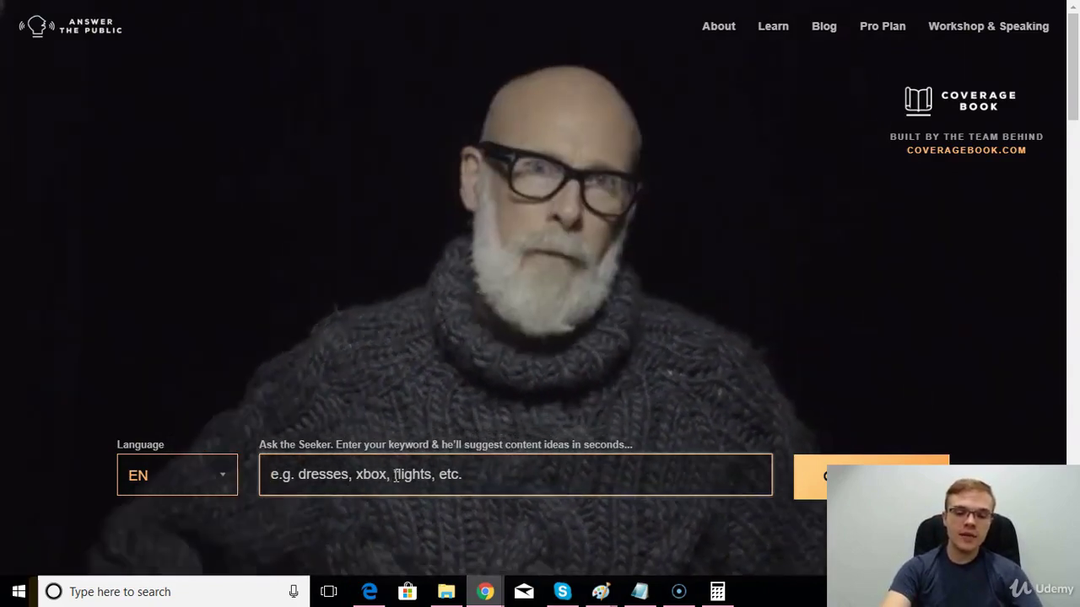
pyautogui.write('mircoph')
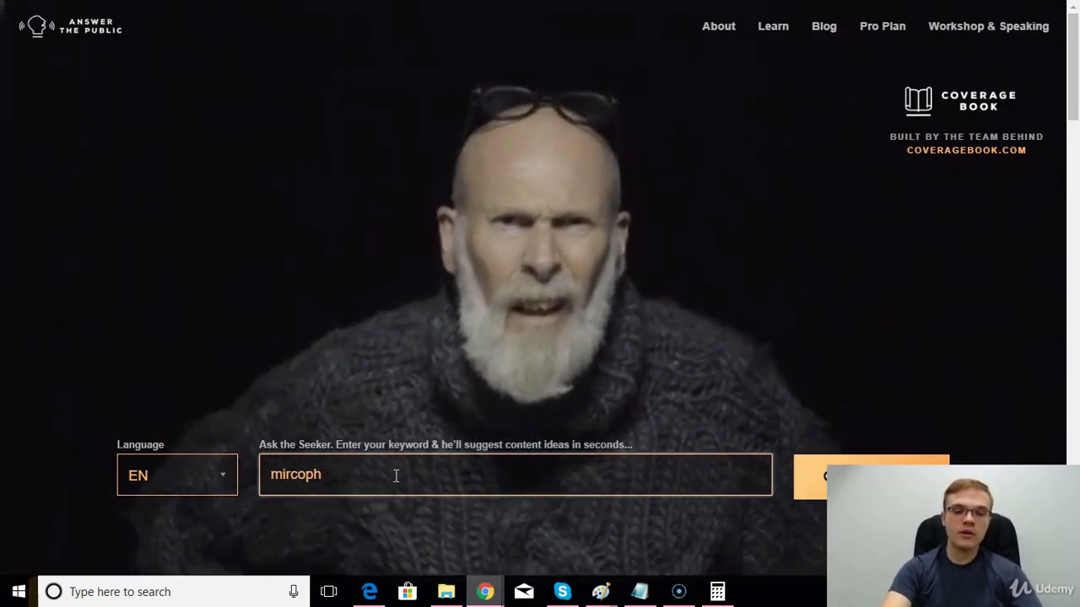
pyautogui.press('BackSpace')
pyautogui.press('BackSpace')
pyautogui.press('BackSpace')
pyautogui.press('BackSpace')
pyautogui.press('BackSpace')
pyautogui.write('cr')
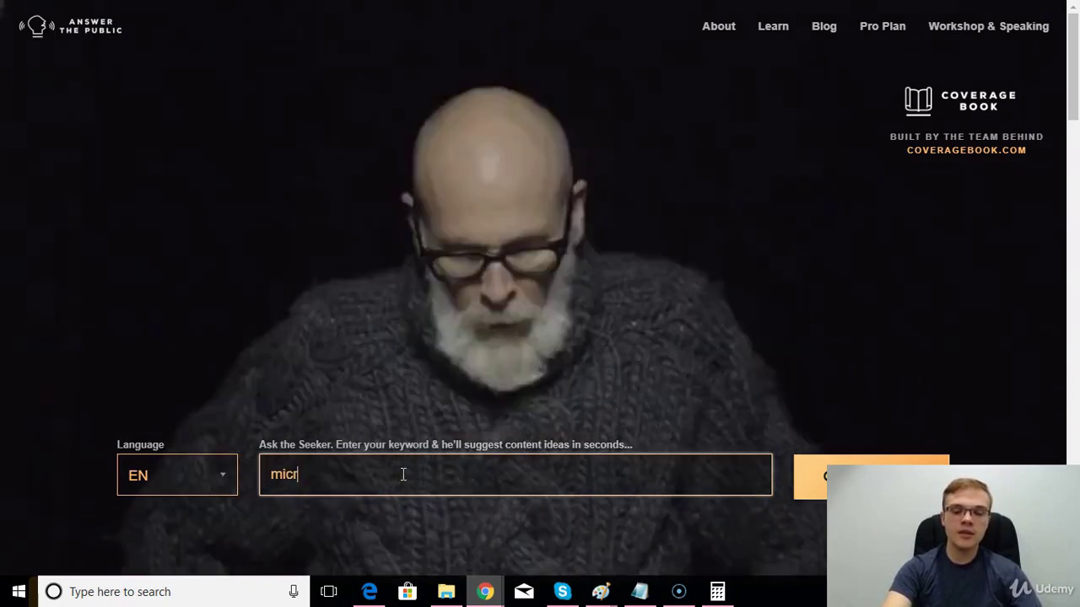
pyautogui.write('ophone')
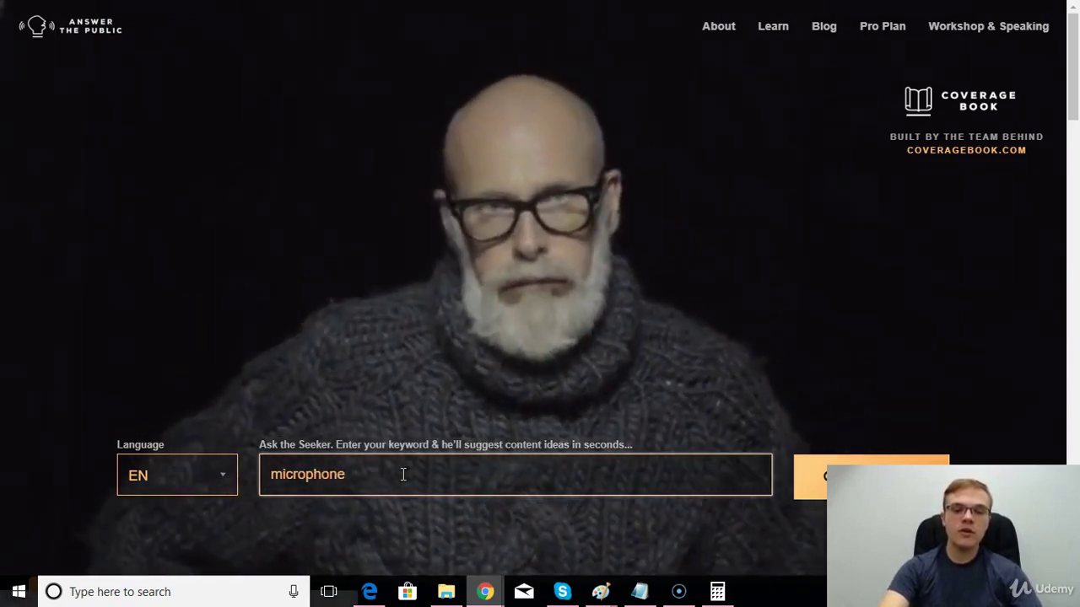
pyautogui.click(825, 470)
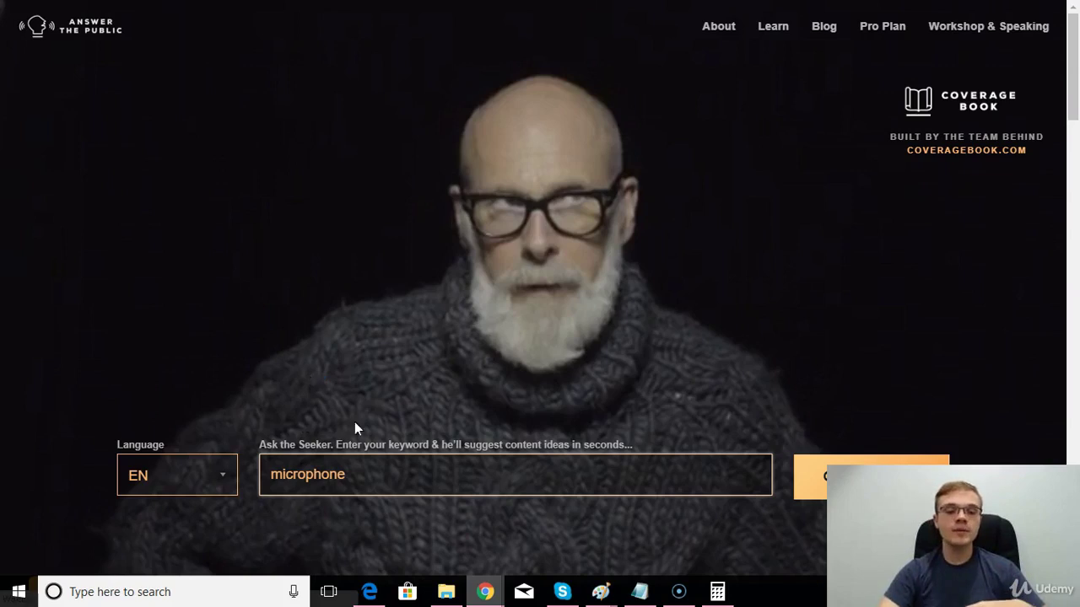
pyautogui.press('Return')
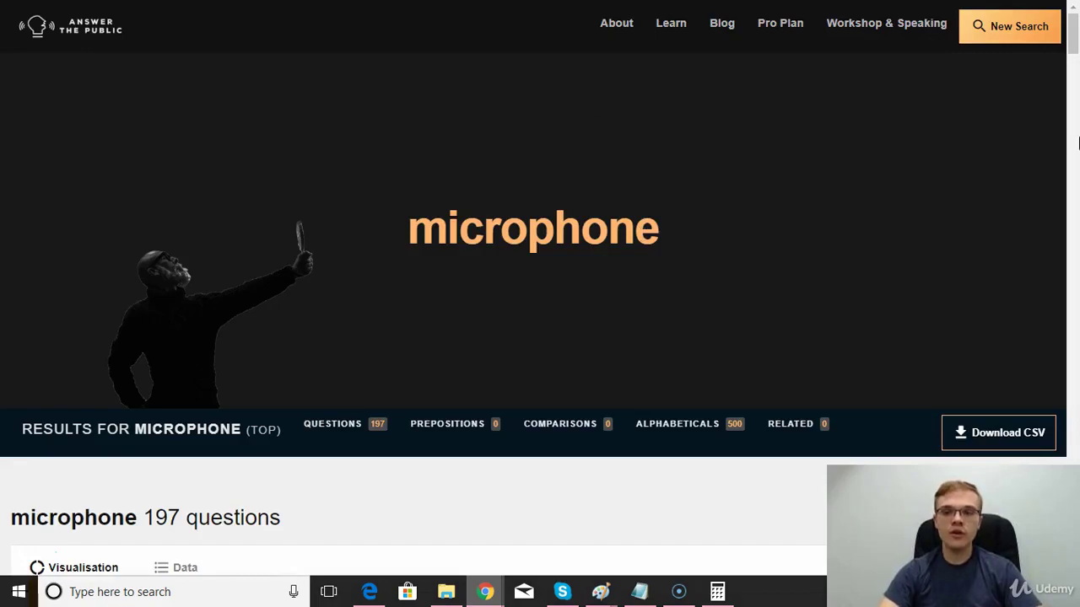
# - Switch the microphone questions to the Data view and scroll through the grouped lists
pyautogui.moveTo(1071, 40); pyautogui.dragTo(1074, 74)
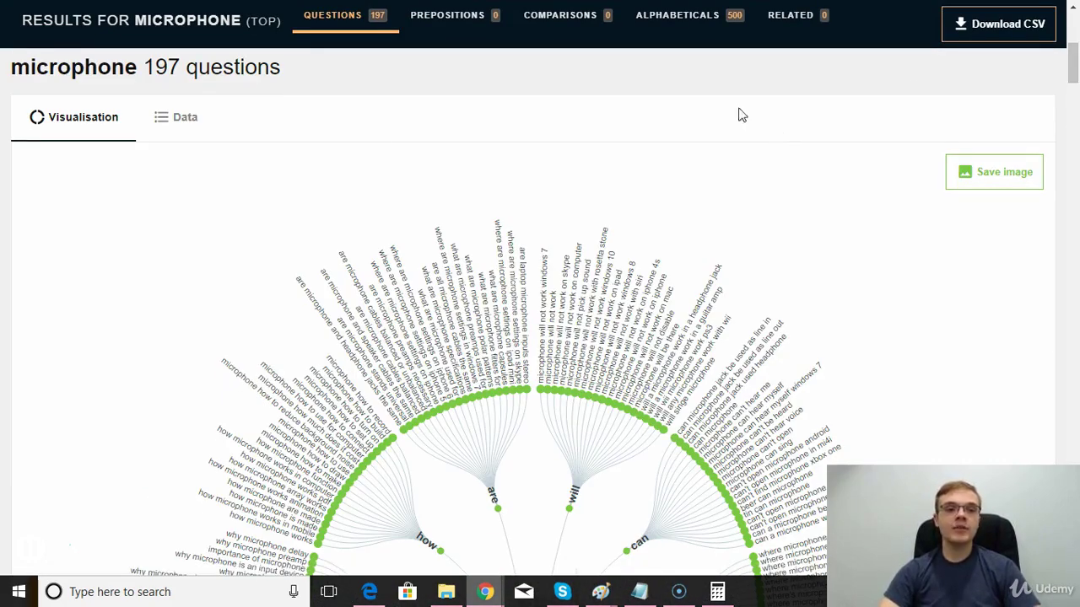
pyautogui.click(179, 119)
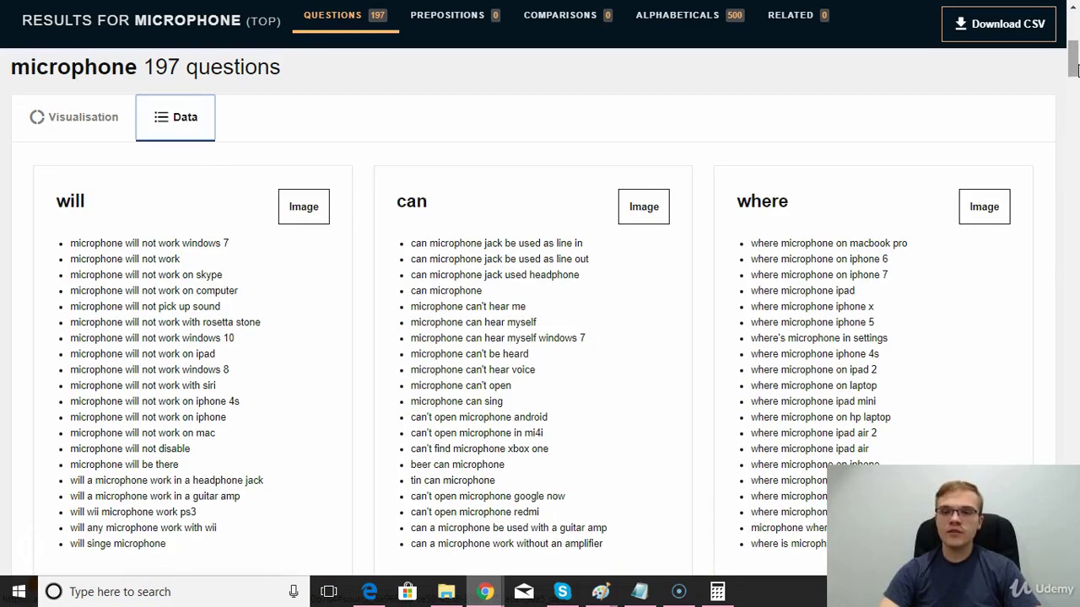
pyautogui.moveTo(1074, 72); pyautogui.dragTo(1070, 105)
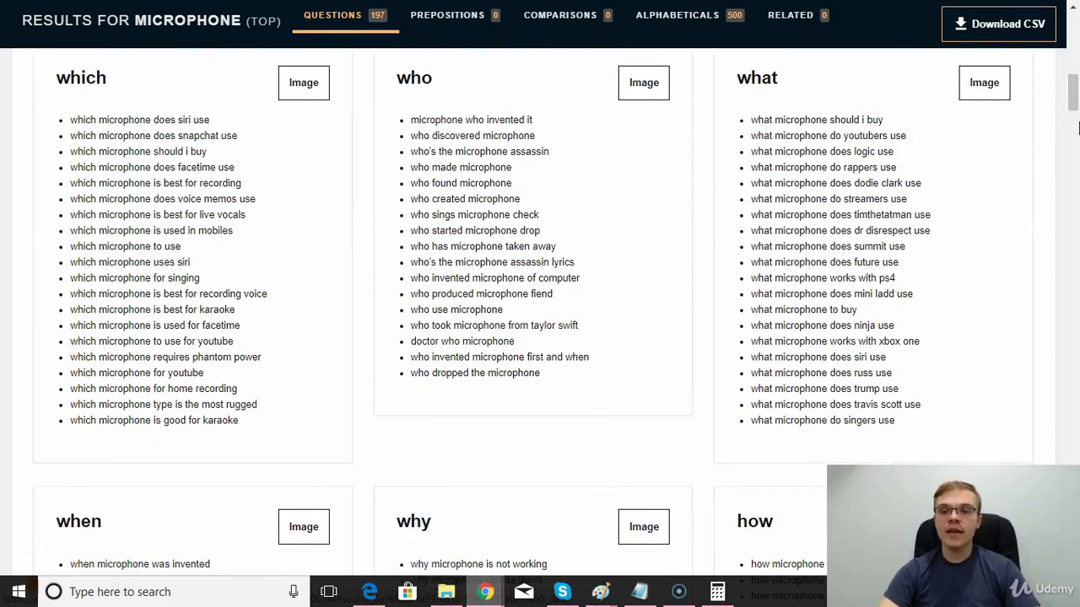
pyautogui.scroll(-4, 1076, 127)
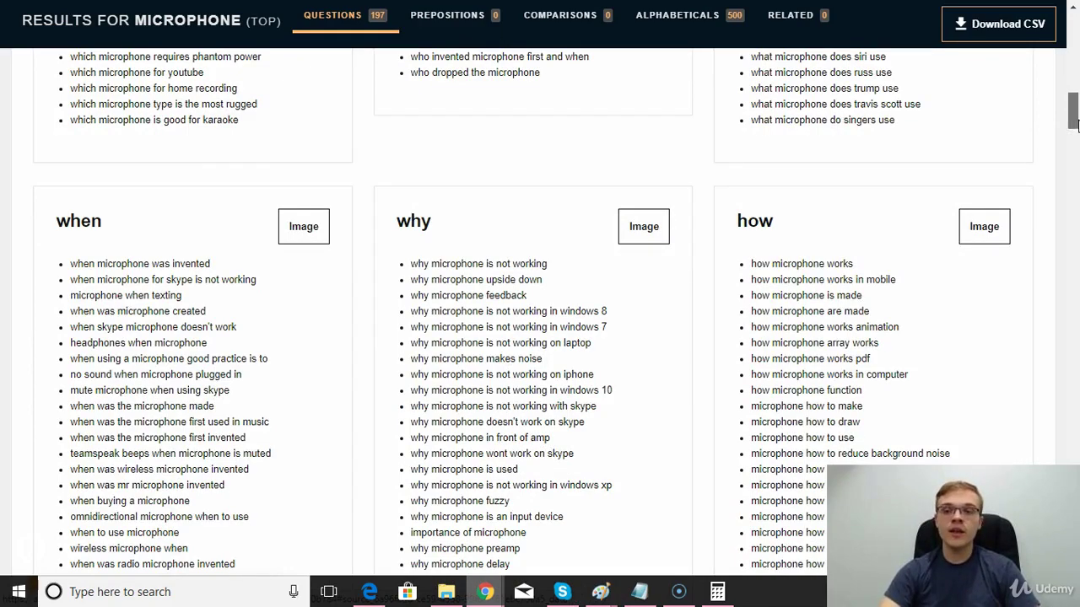
pyautogui.scroll(-15, 1076, 126)
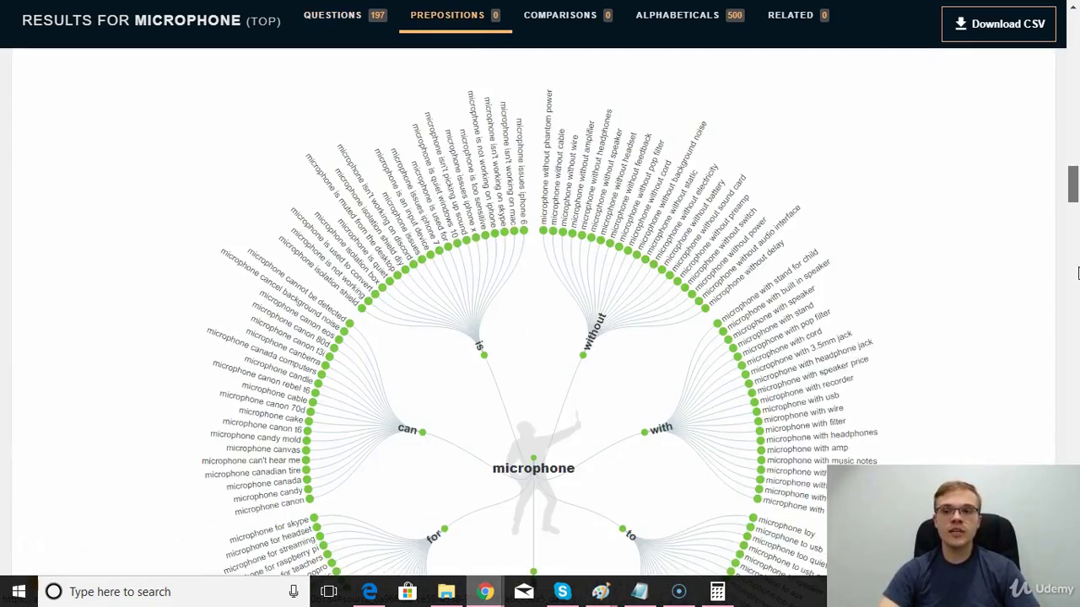
pyautogui.scroll(-5, 1074, 287)
pyautogui.scroll(15, 1073, 211)
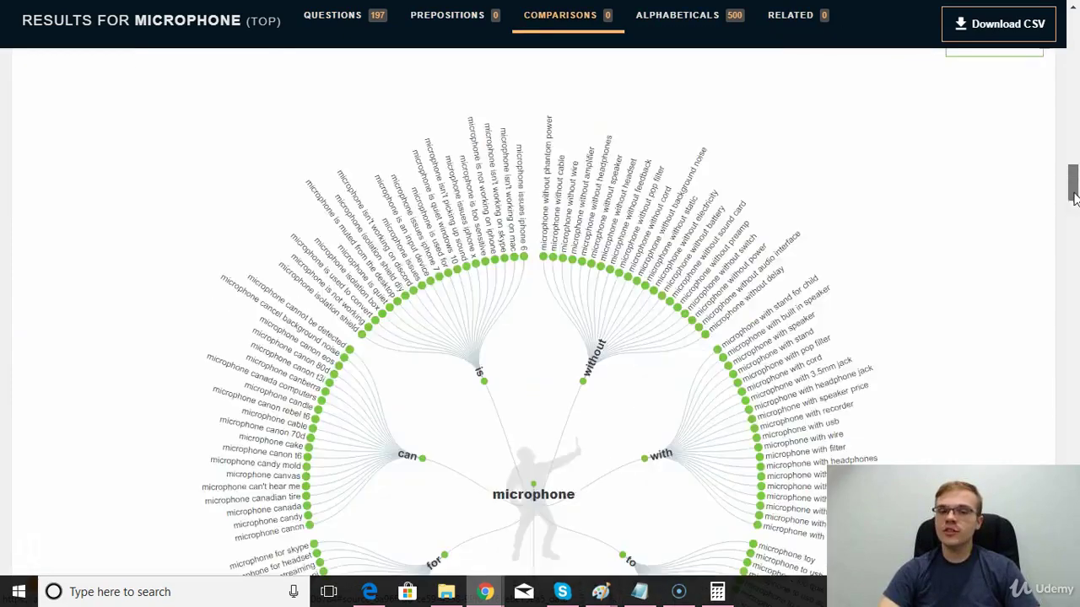
pyautogui.scroll(10, 1071, 107)
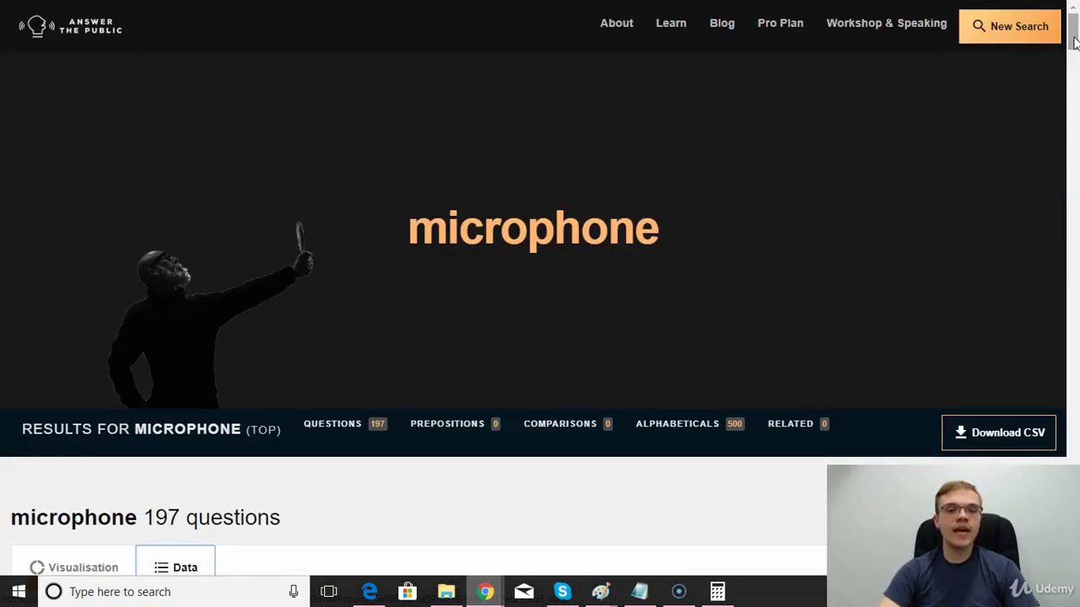
pyautogui.moveTo(1073, 42)
pyautogui.mouseDown()
pyautogui.moveTo(1073, 455)
pyautogui.moveTo(1075, 32)
pyautogui.mouseUp()
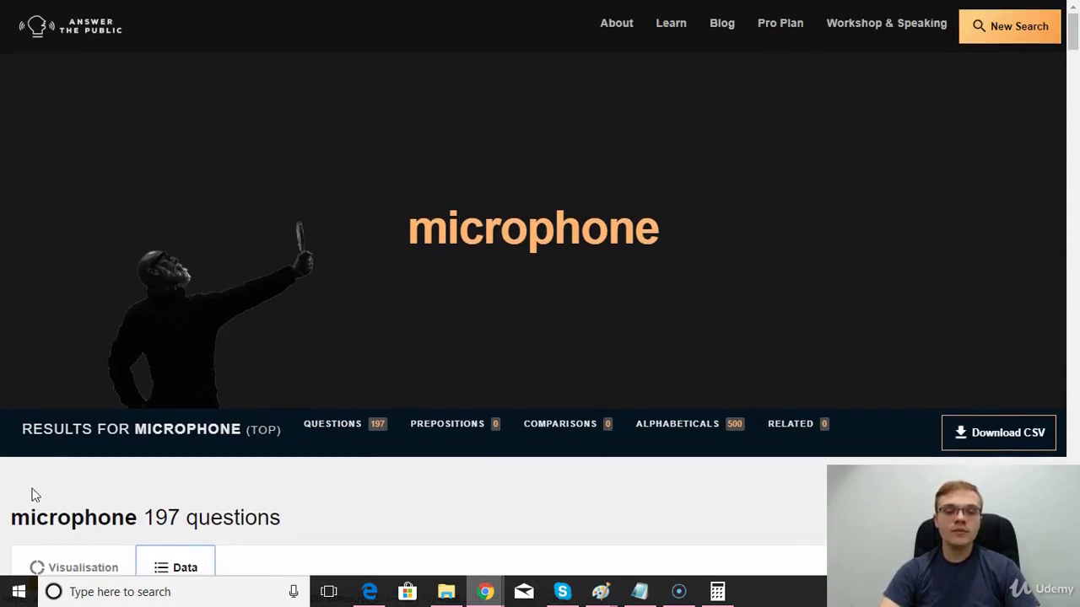